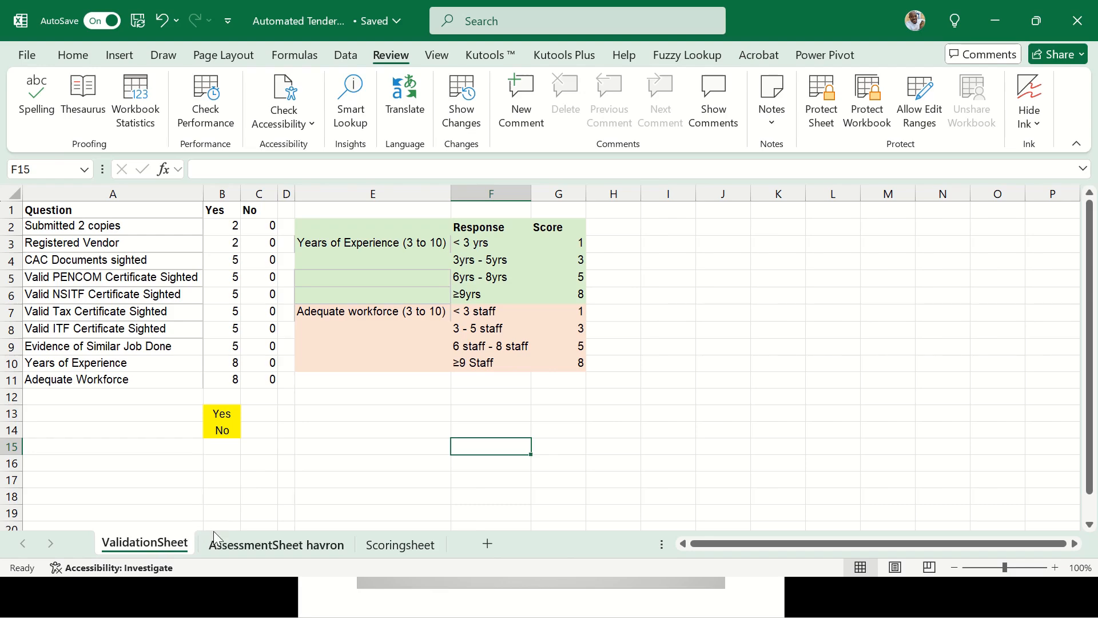
Move through the sheets to the ValidationSheet and select its questions A2:A11
left_click(247, 549)
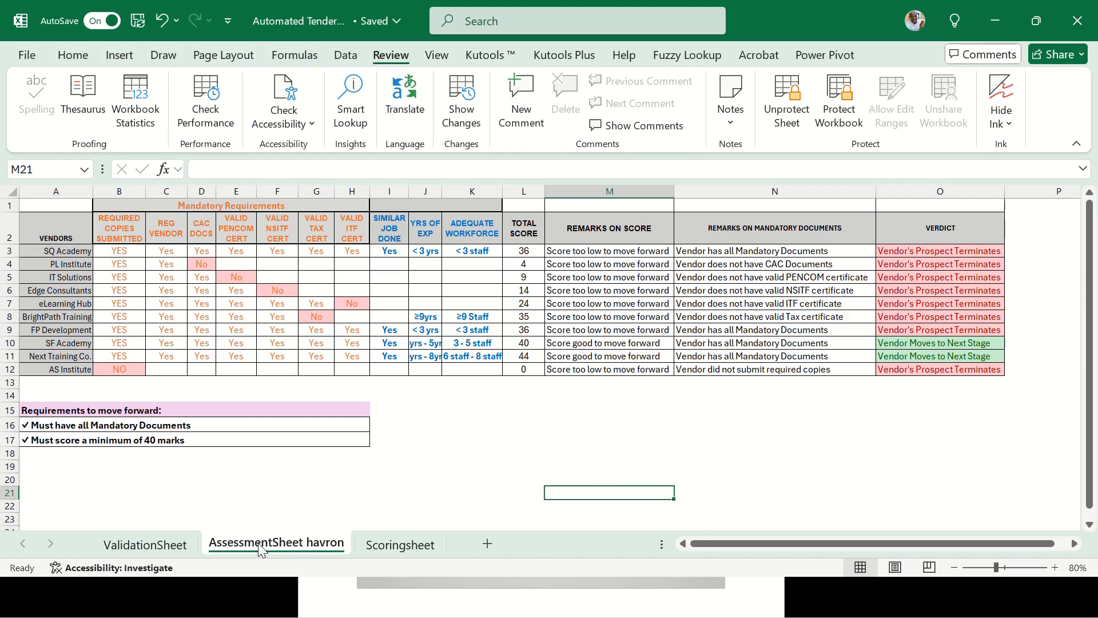
left_click(403, 548)
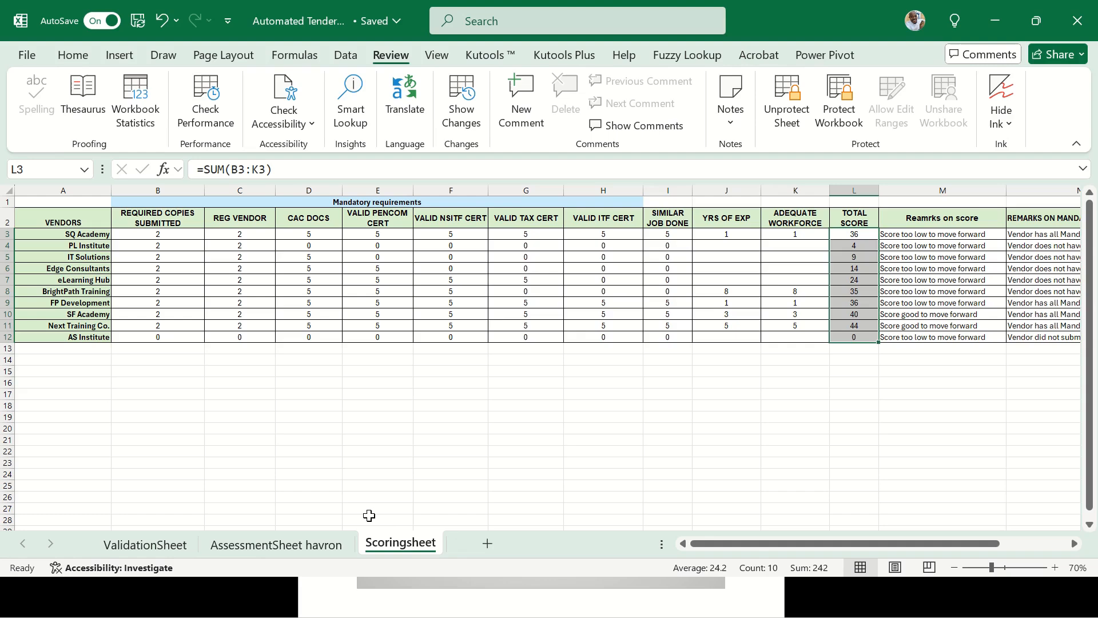
left_click(164, 544)
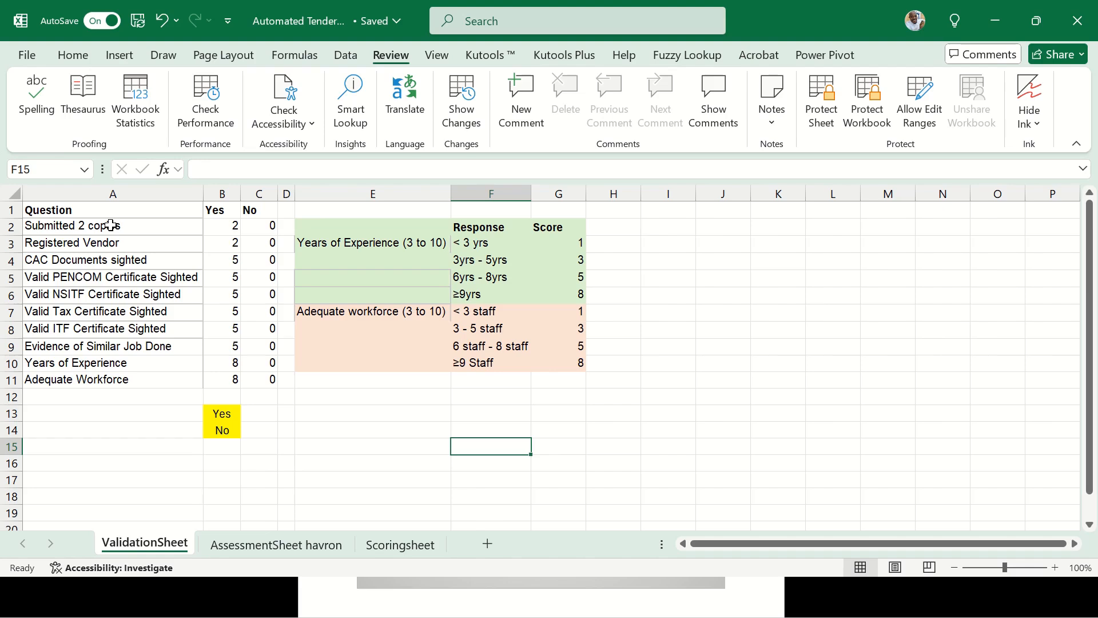
left_click_drag(110, 226, 119, 375)
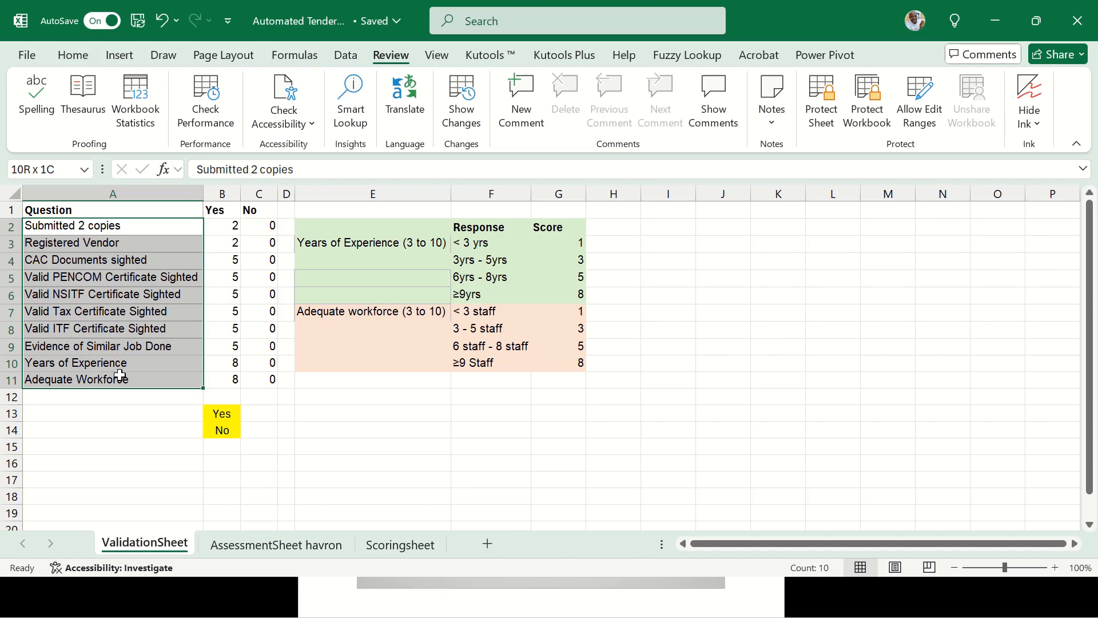
left_click_drag(119, 375, 120, 377)
Select the Yes and No score columns, then the document questions with scores A2:C9
left_click_drag(217, 210, 215, 374)
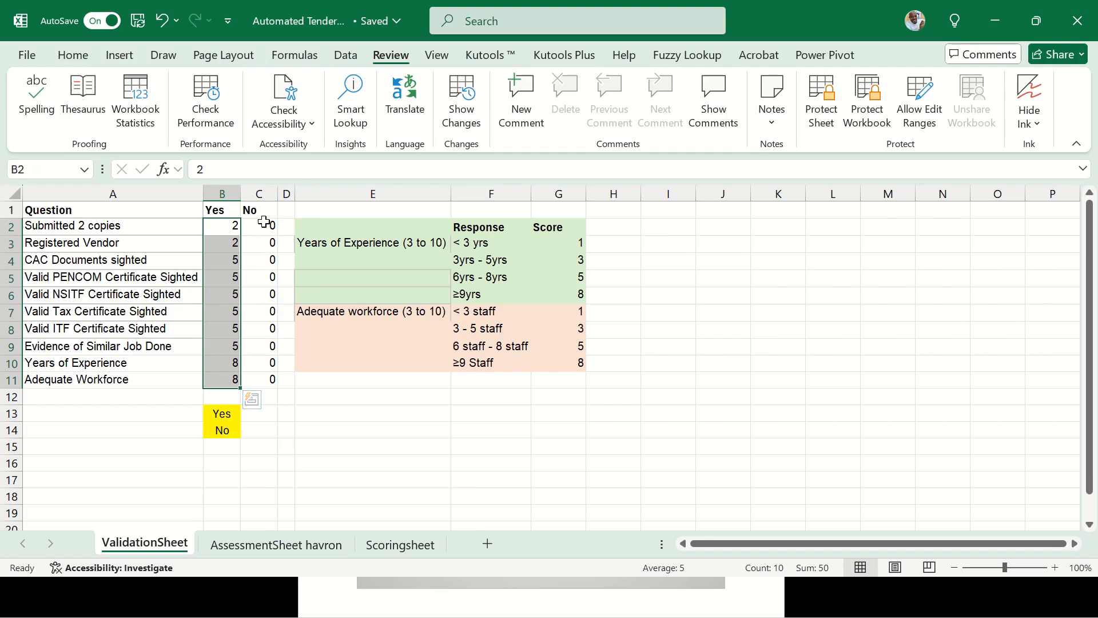
left_click_drag(266, 226, 270, 379)
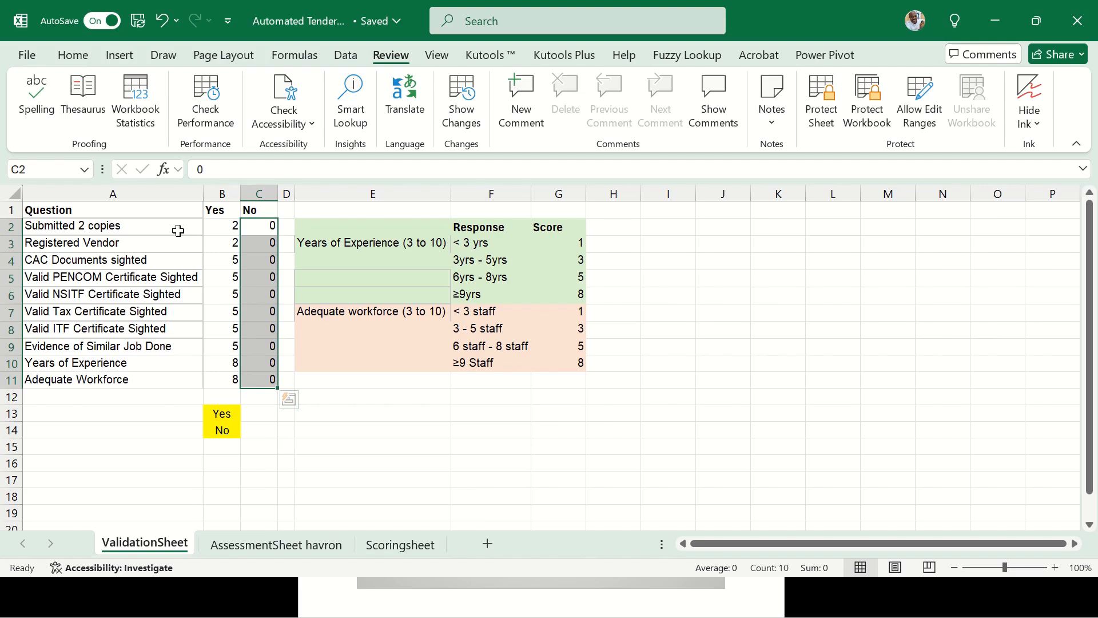
left_click_drag(174, 225, 246, 341)
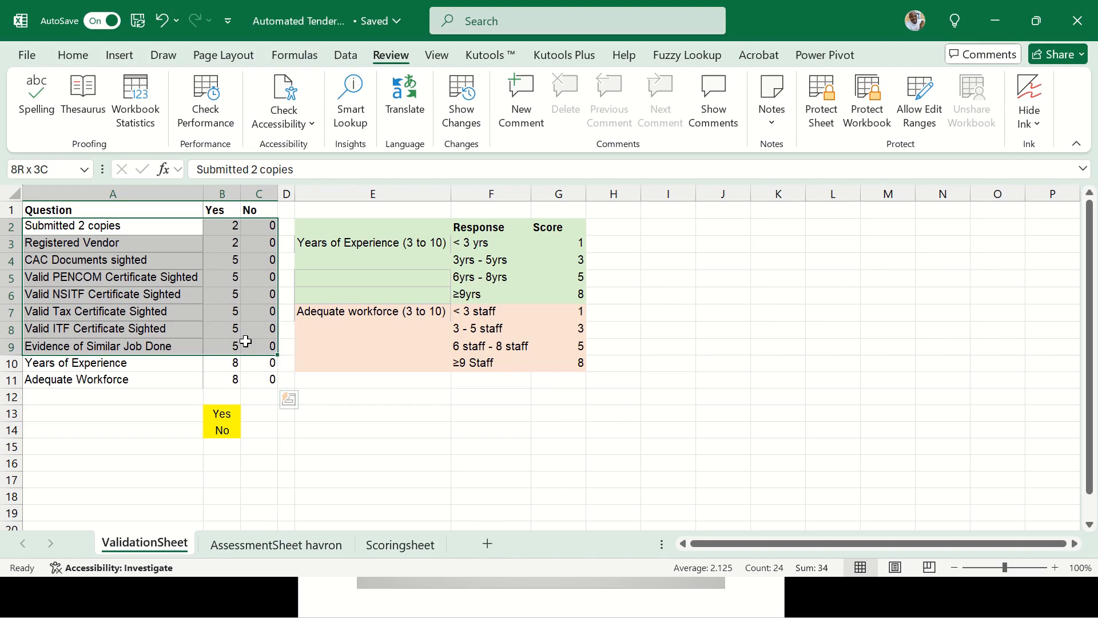
left_click_drag(246, 342, 246, 342)
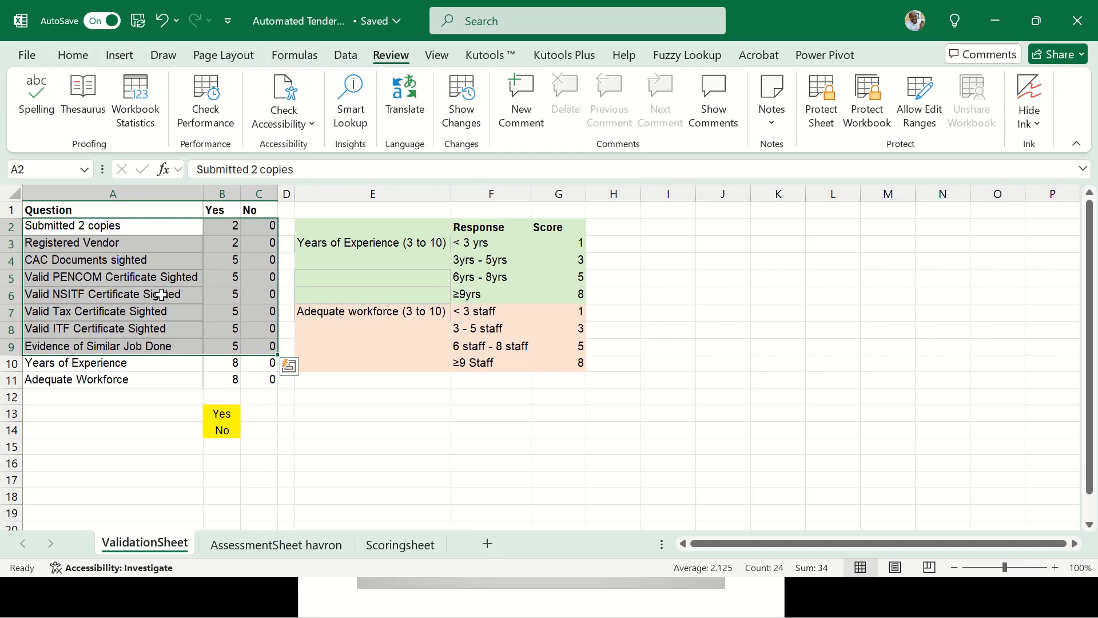
Review the Yes/No scores for Submitted 2 copies and Registered Vendor, including B2's score of 2
left_click(147, 229)
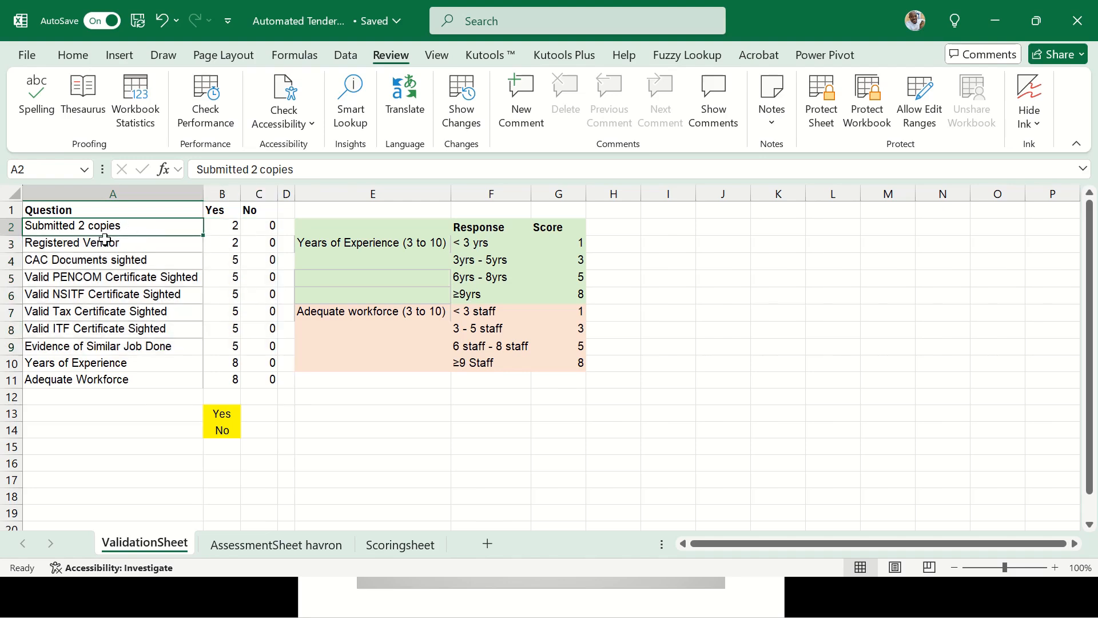
left_click(221, 227)
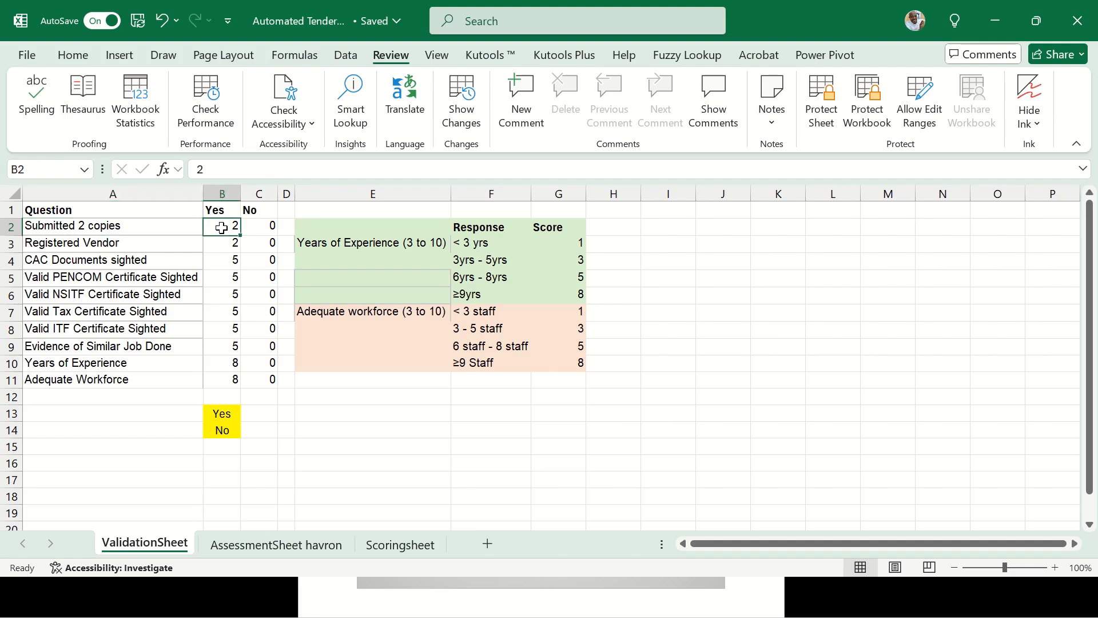
left_click(264, 227)
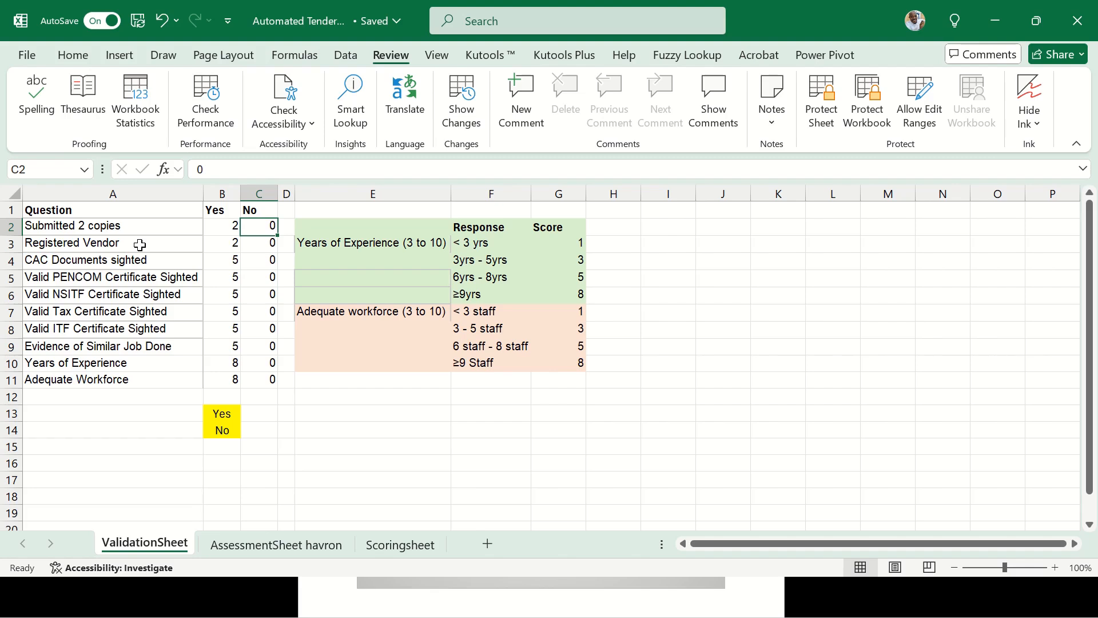
left_click(222, 246)
left_click(189, 247)
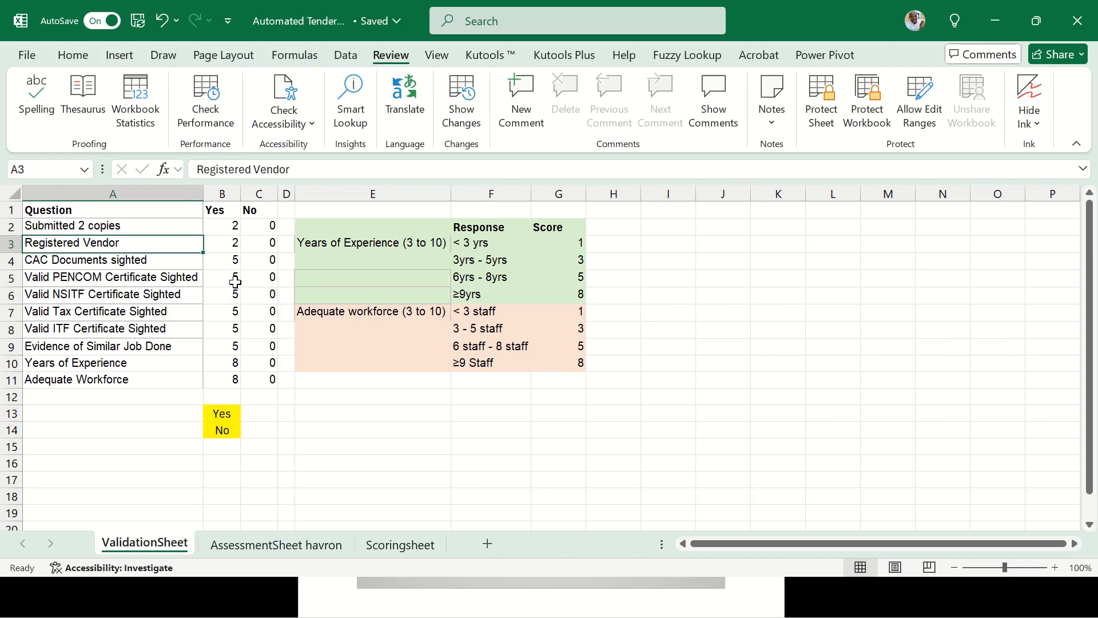
left_click(229, 226)
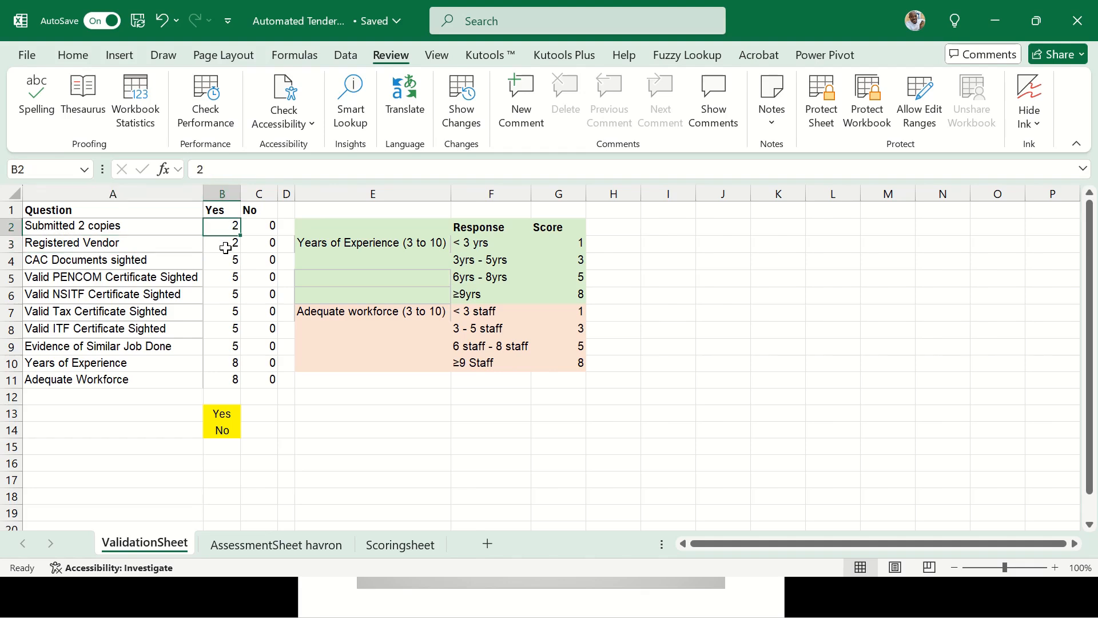
left_click(225, 248)
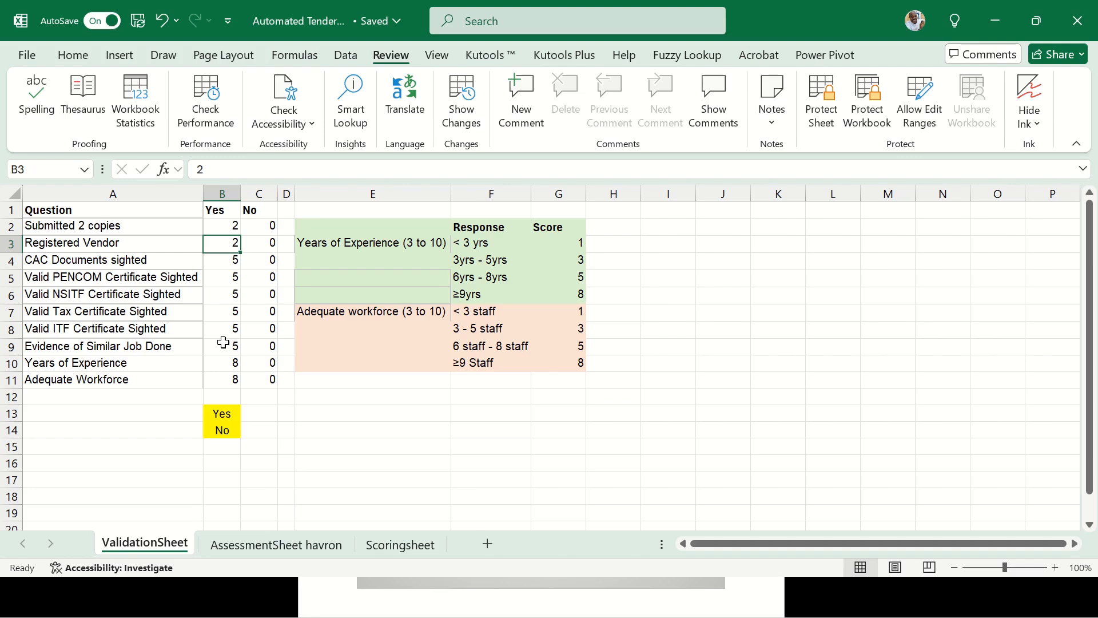
left_click_drag(223, 226, 231, 344)
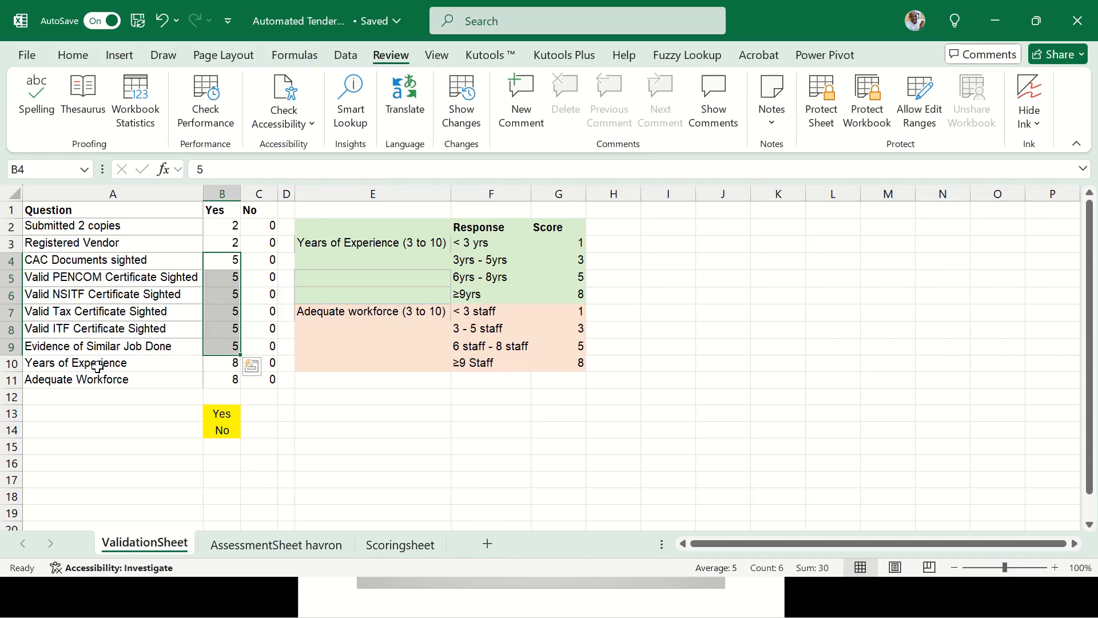
Review experience scores: 1 for < 3 yrs, 3, 5, and 8 for ≥9yrs
left_click(146, 366)
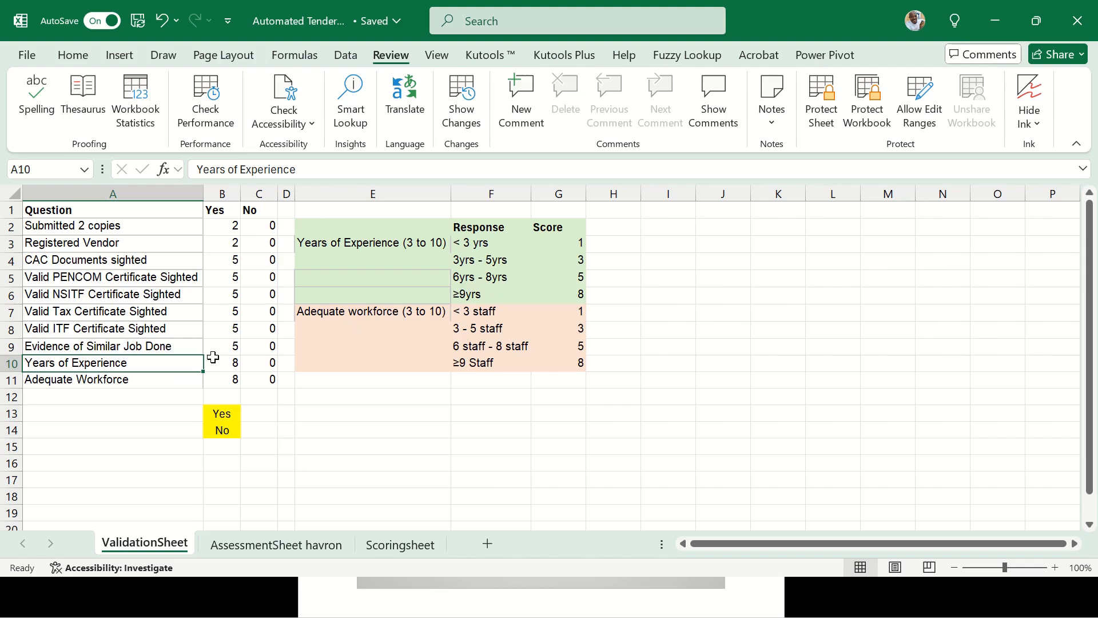
left_click(488, 247)
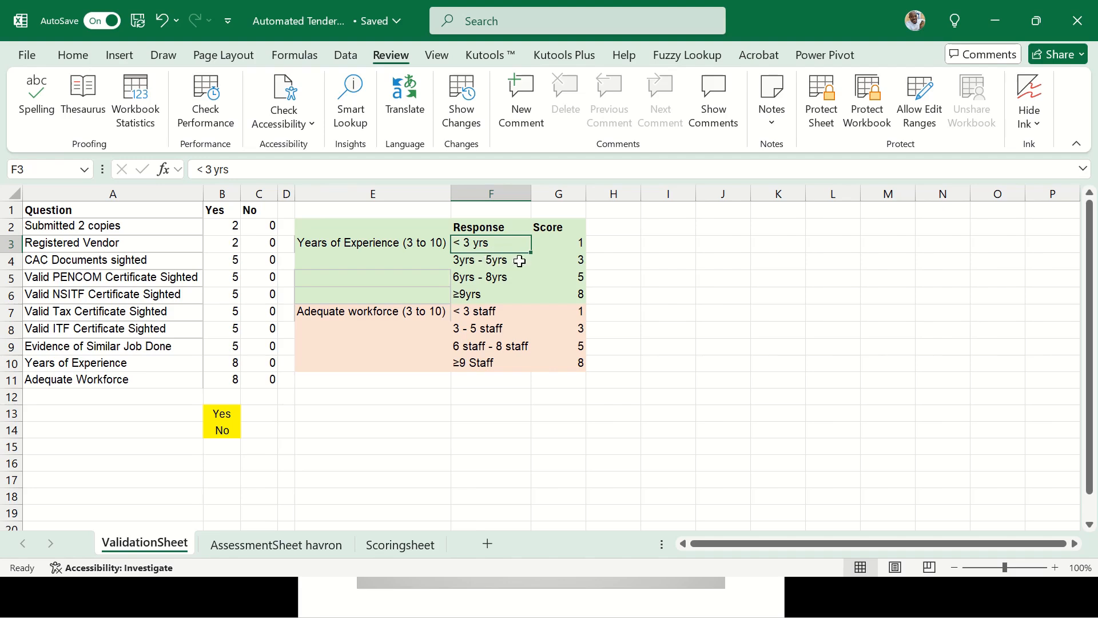
left_click(574, 245)
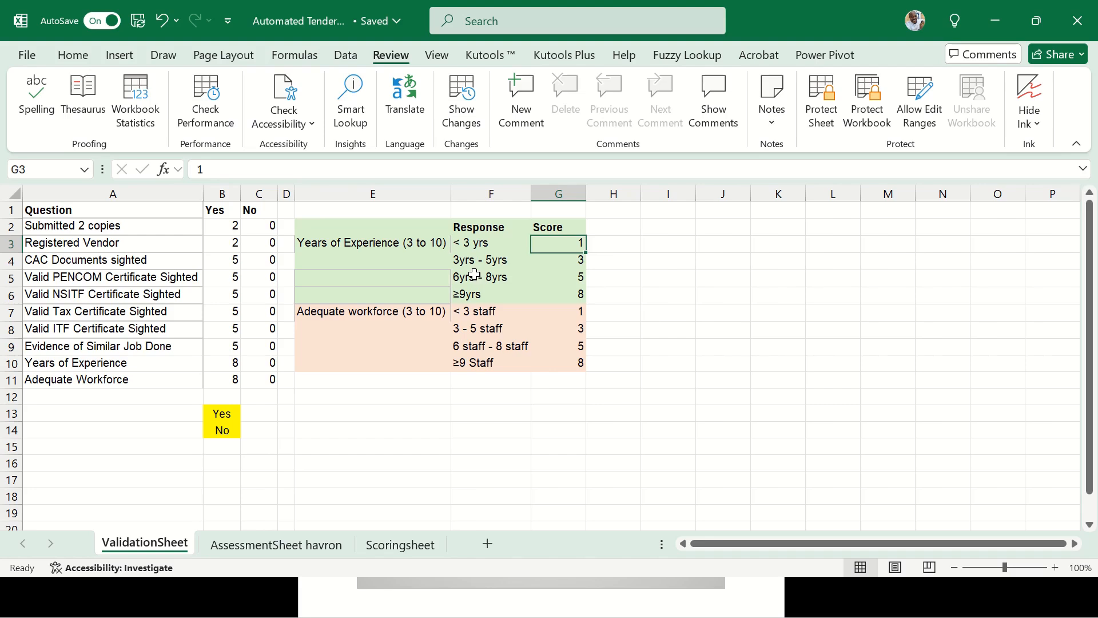
left_click(575, 262)
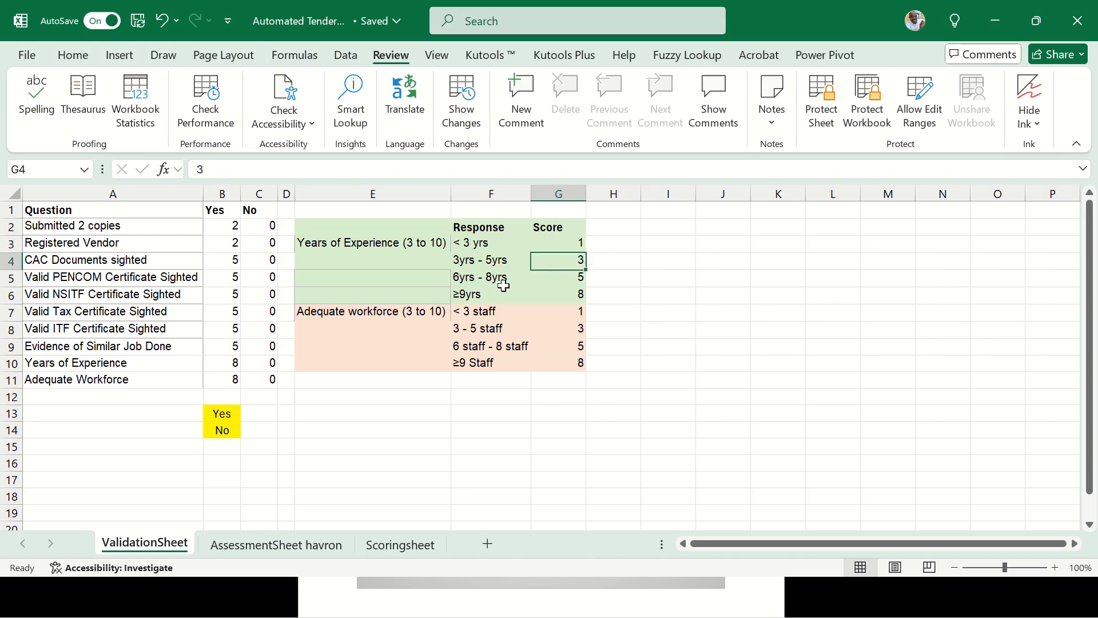
left_click(572, 279)
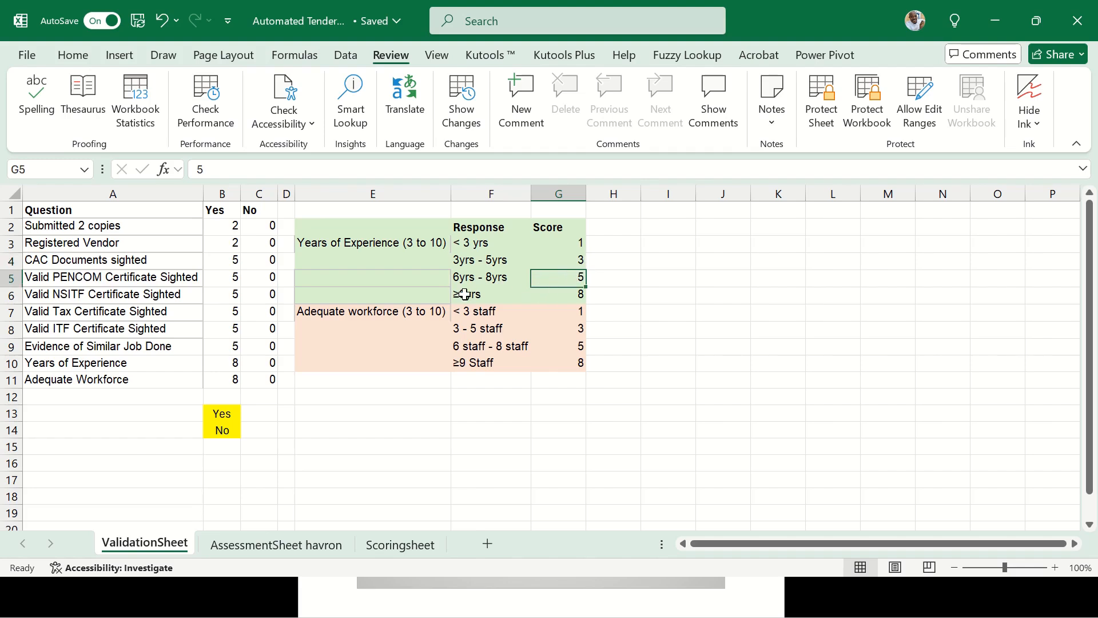
left_click(565, 295)
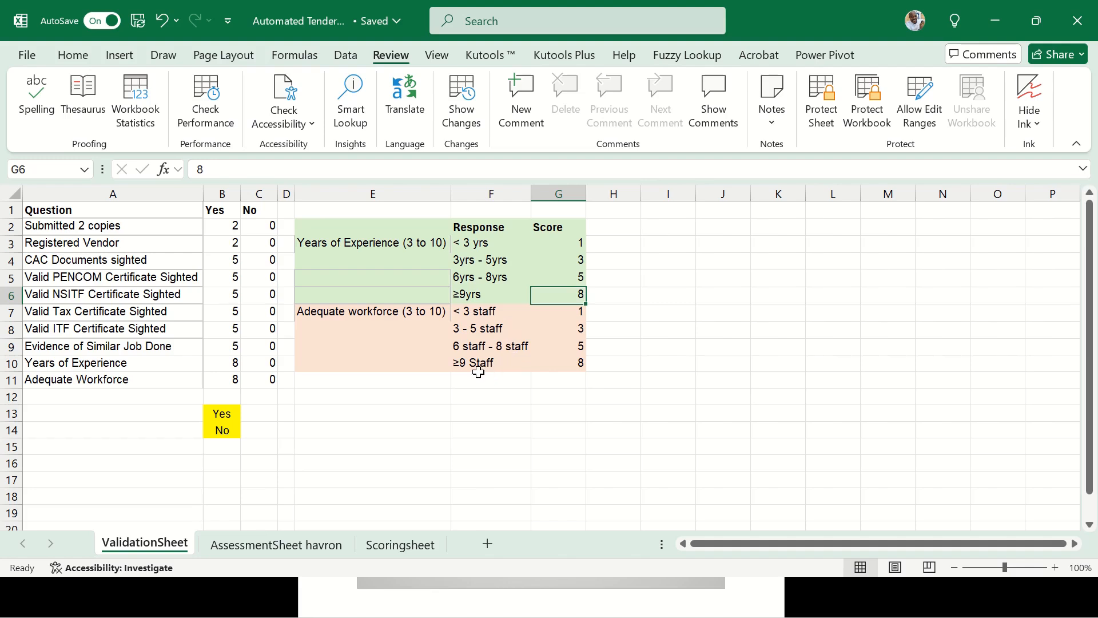
Inspect workforce responses F7:F10, scores G7:G10, their range name, and experience responses F3:F6
left_click_drag(486, 311, 505, 358)
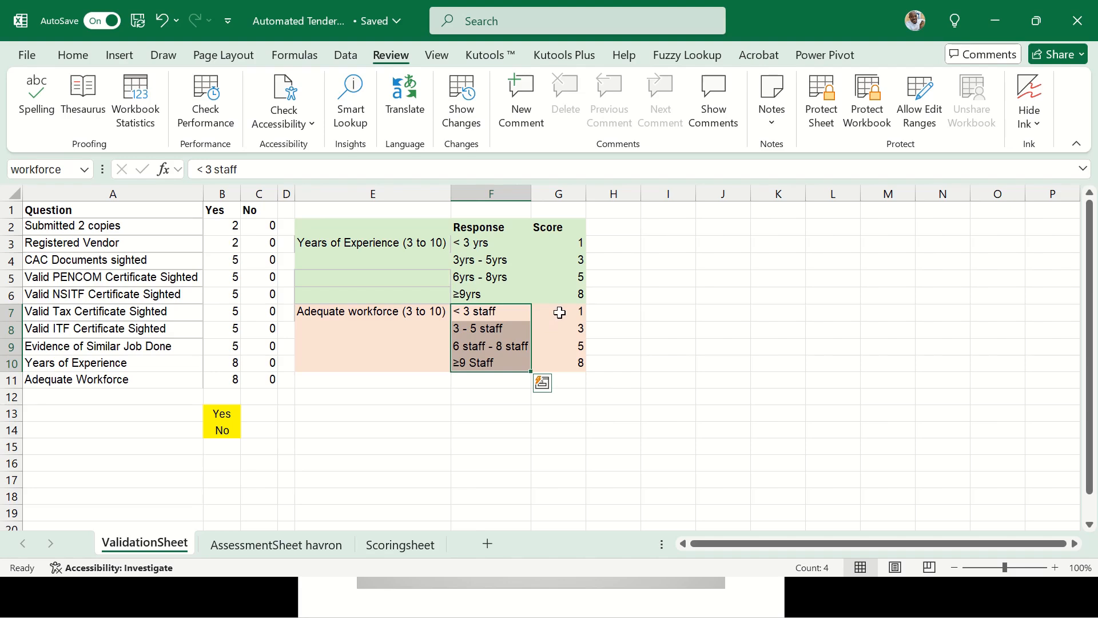
left_click_drag(559, 312, 560, 362)
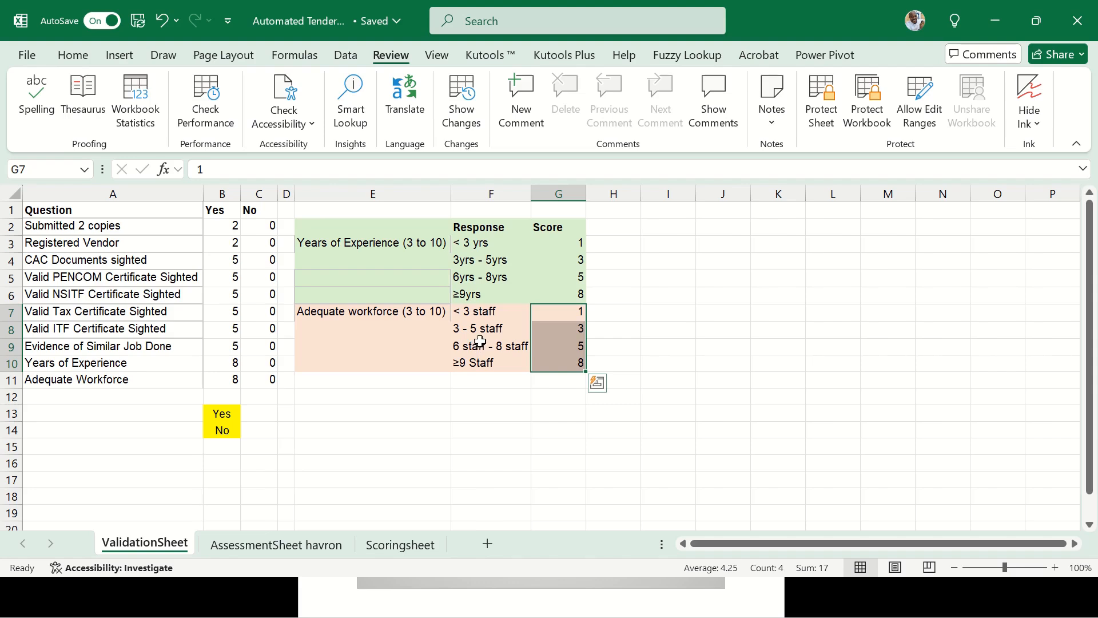
left_click_drag(478, 313, 485, 359)
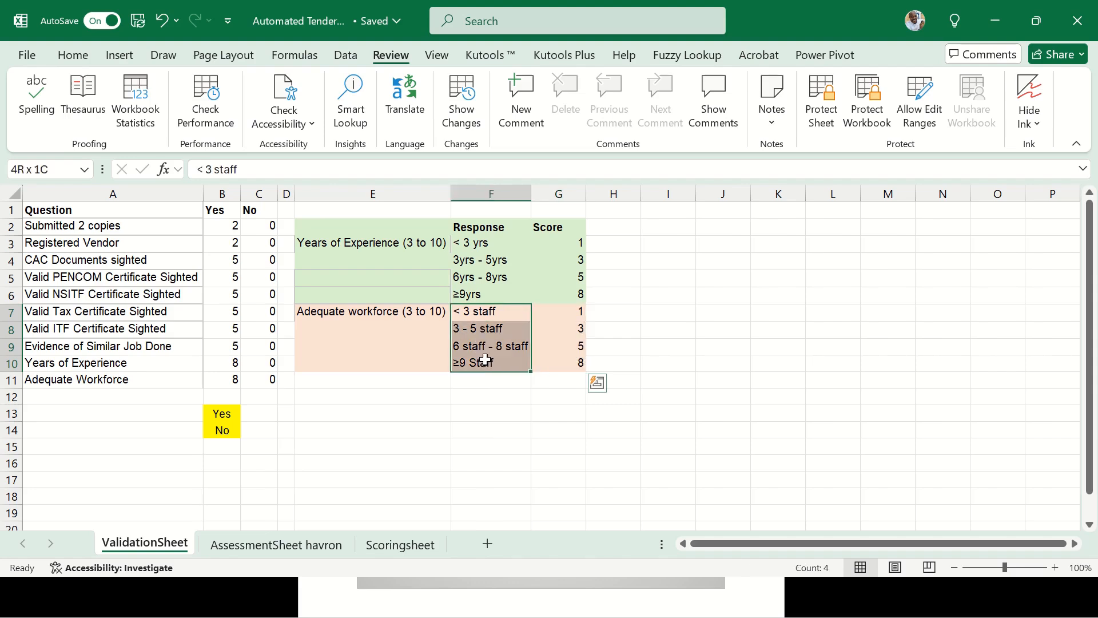
left_click_drag(485, 359, 484, 359)
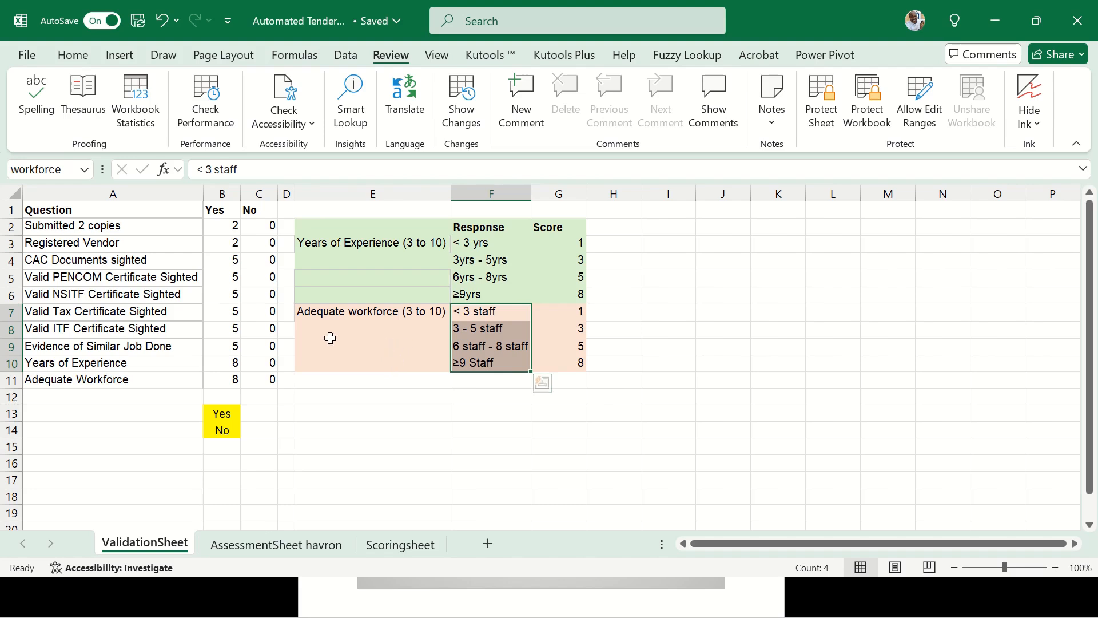
left_click(63, 170)
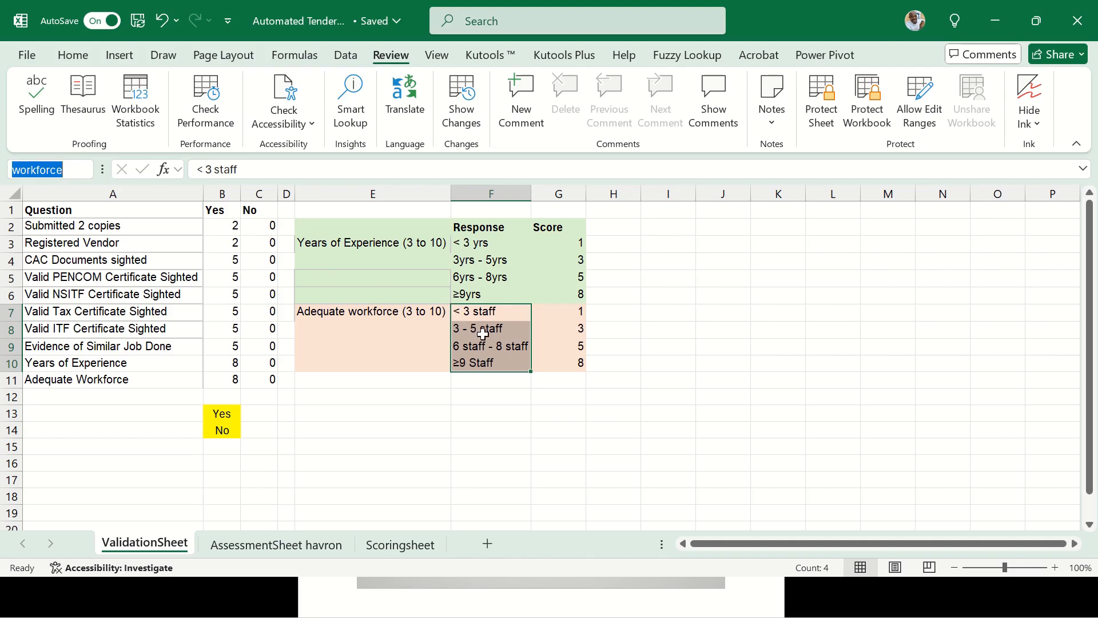
left_click_drag(484, 242, 486, 293)
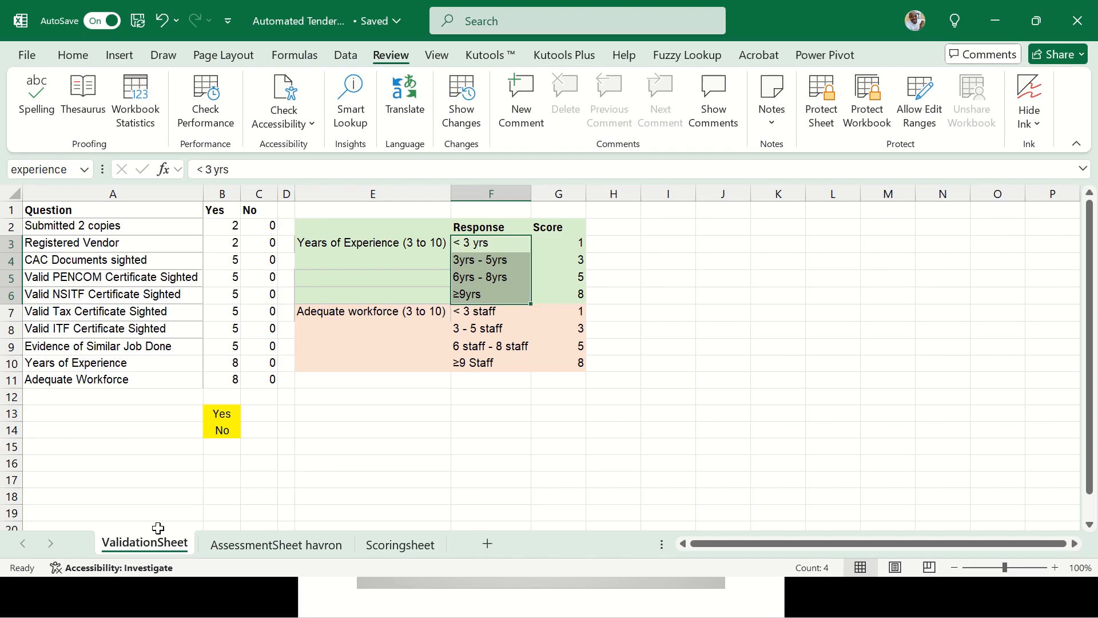
On AssessmentSheet havron, check SQ Academy, PL Institute and IT Solutions mandatory document answers
left_click(189, 279)
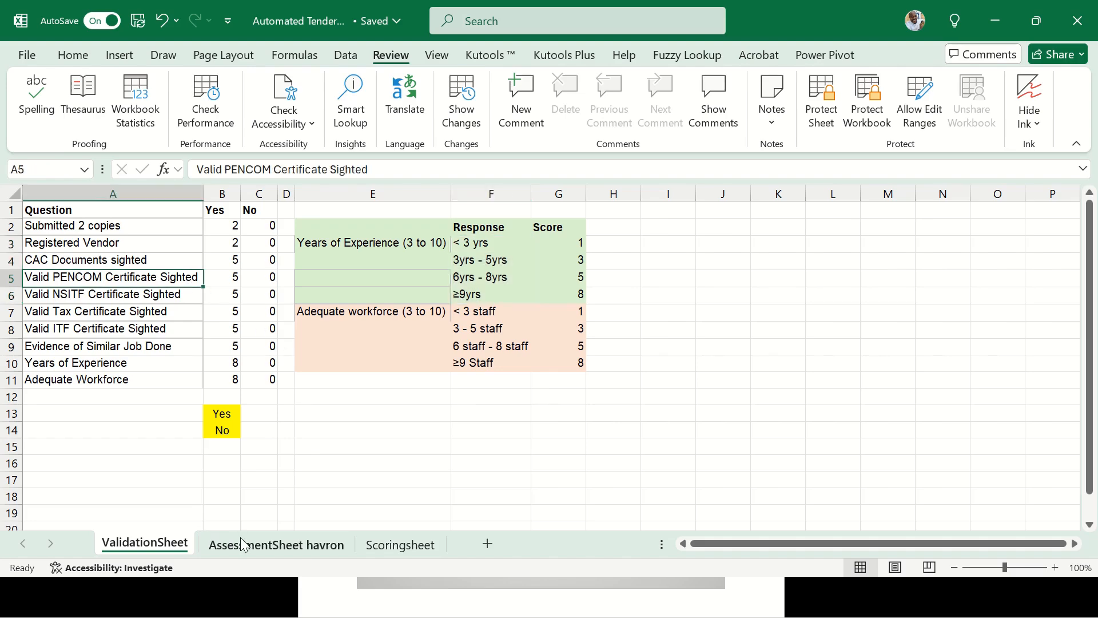
left_click(258, 545)
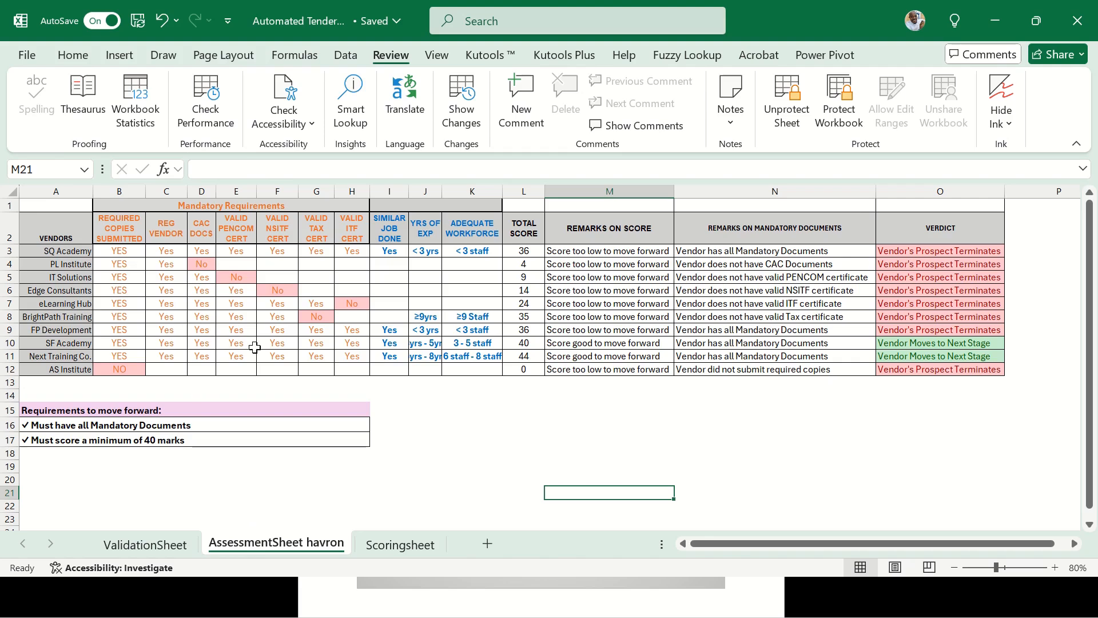
left_click(128, 254)
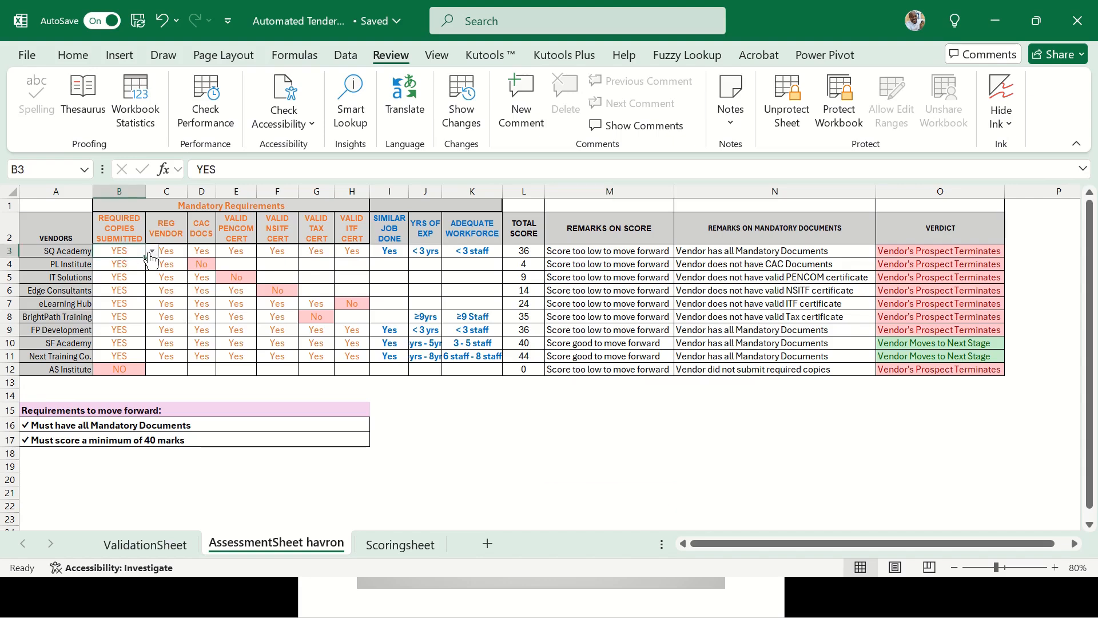
left_click(244, 266)
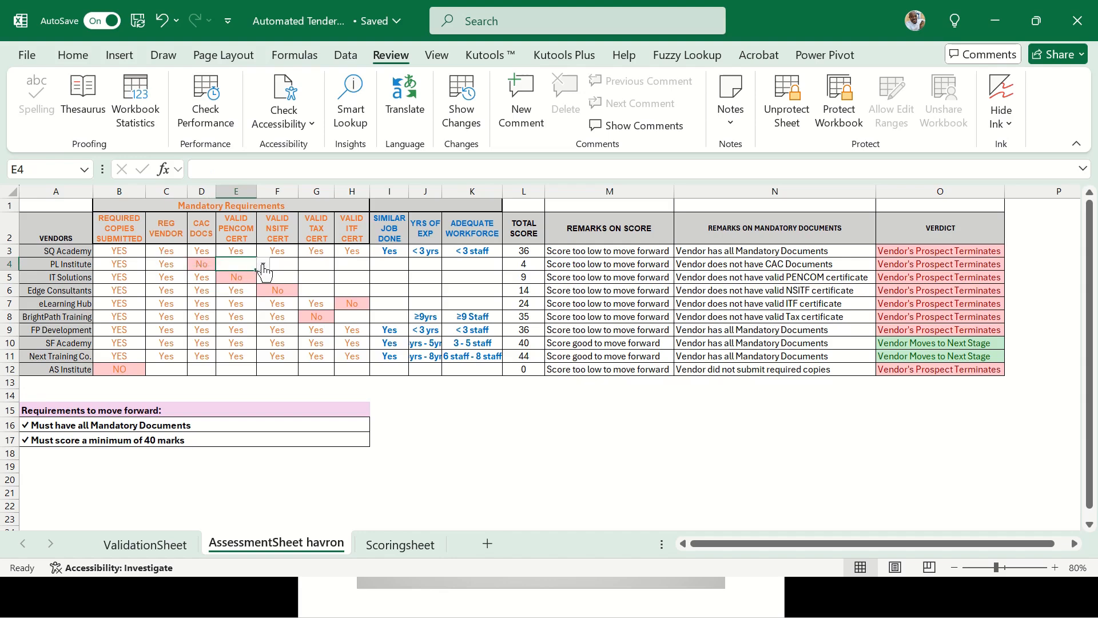
left_click(200, 267)
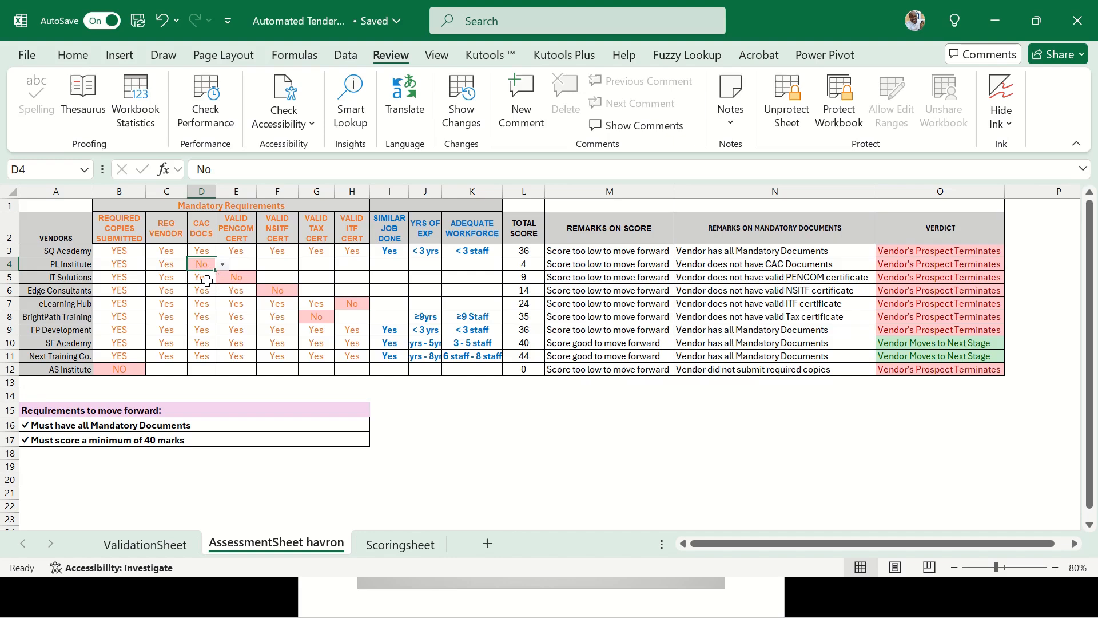
left_click(207, 281)
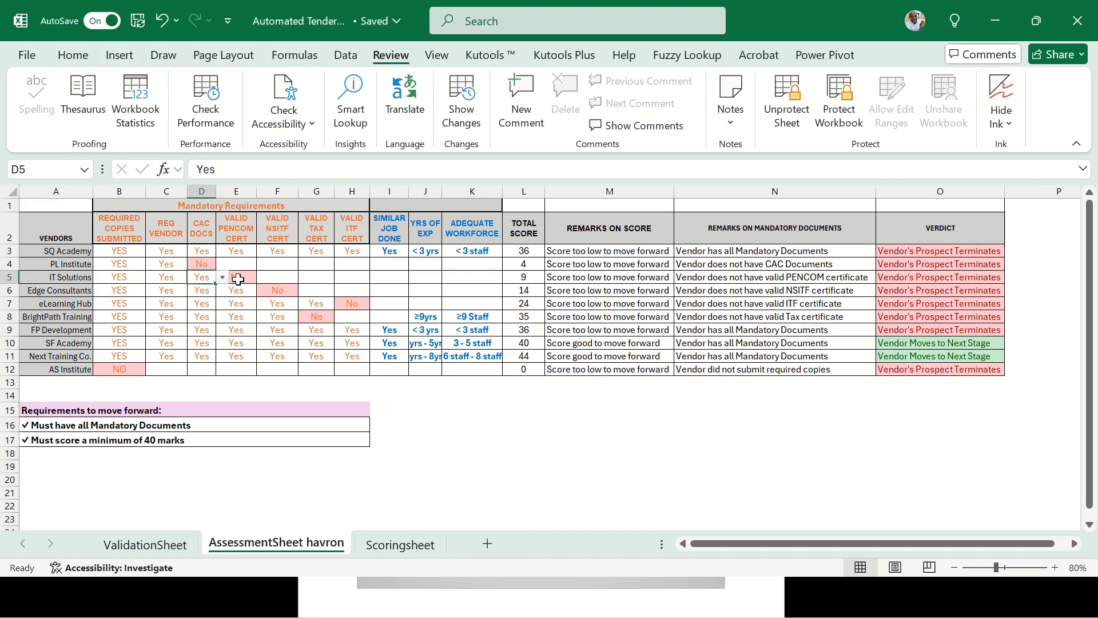
left_click(237, 276)
left_click(280, 276)
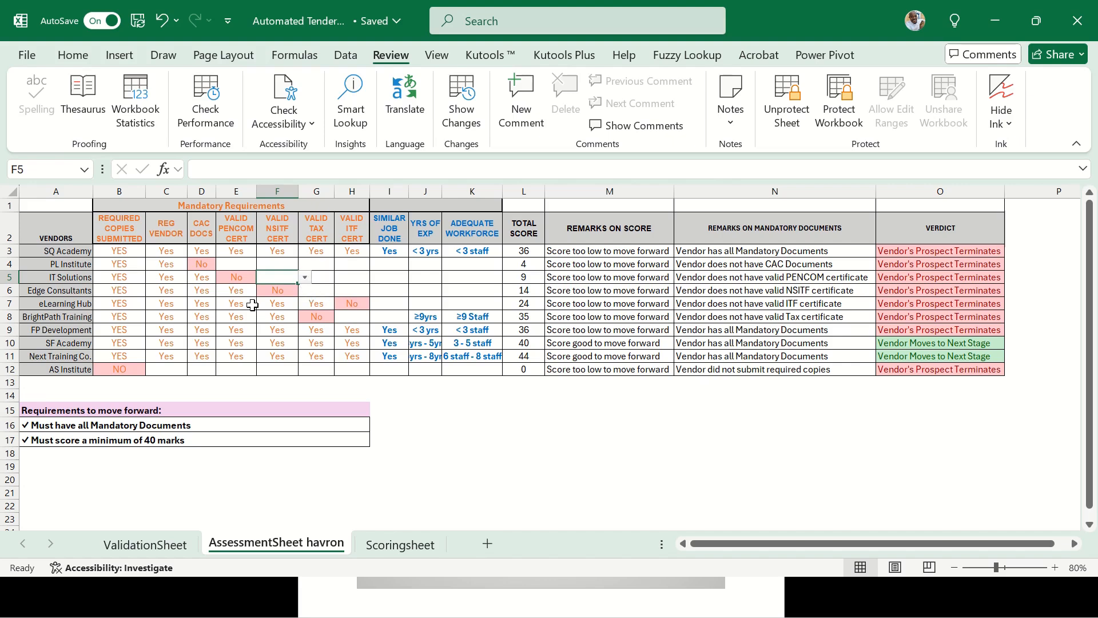
Select the assessment answers across vendors and check PL Institute's CAC, PENCOM, NSITF and ITF entries
left_click_drag(123, 229, 277, 293)
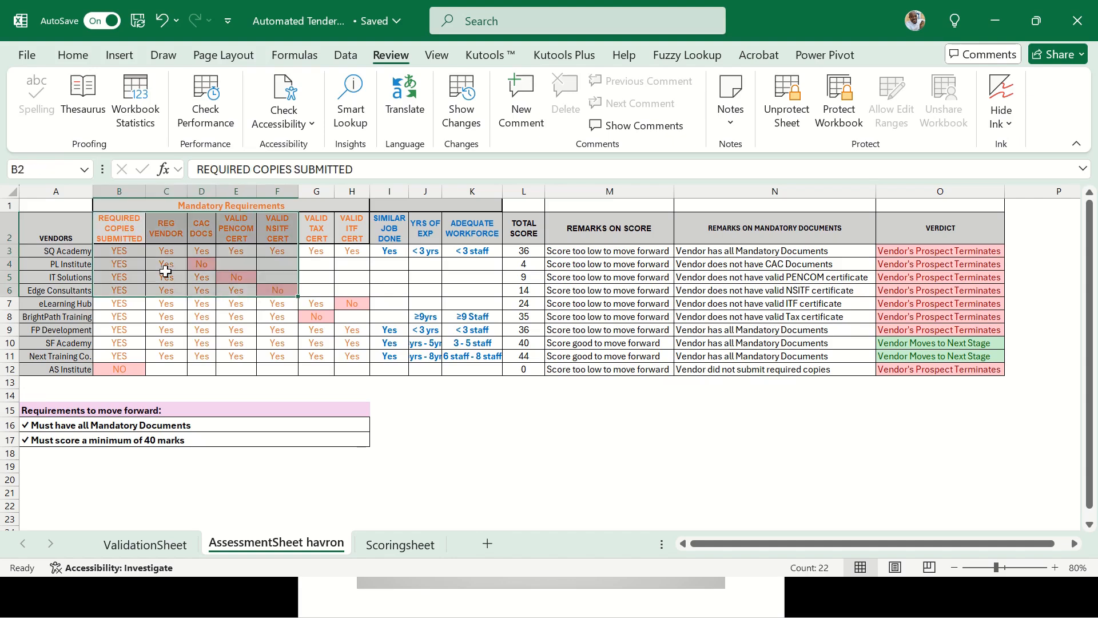
left_click_drag(129, 255, 457, 351)
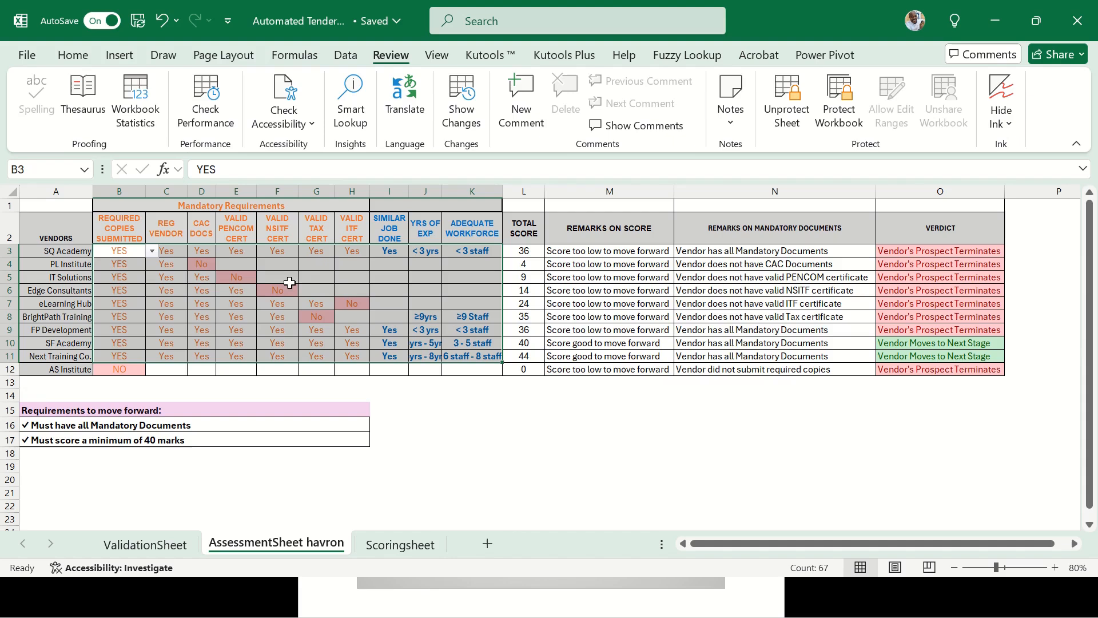
left_click(271, 265)
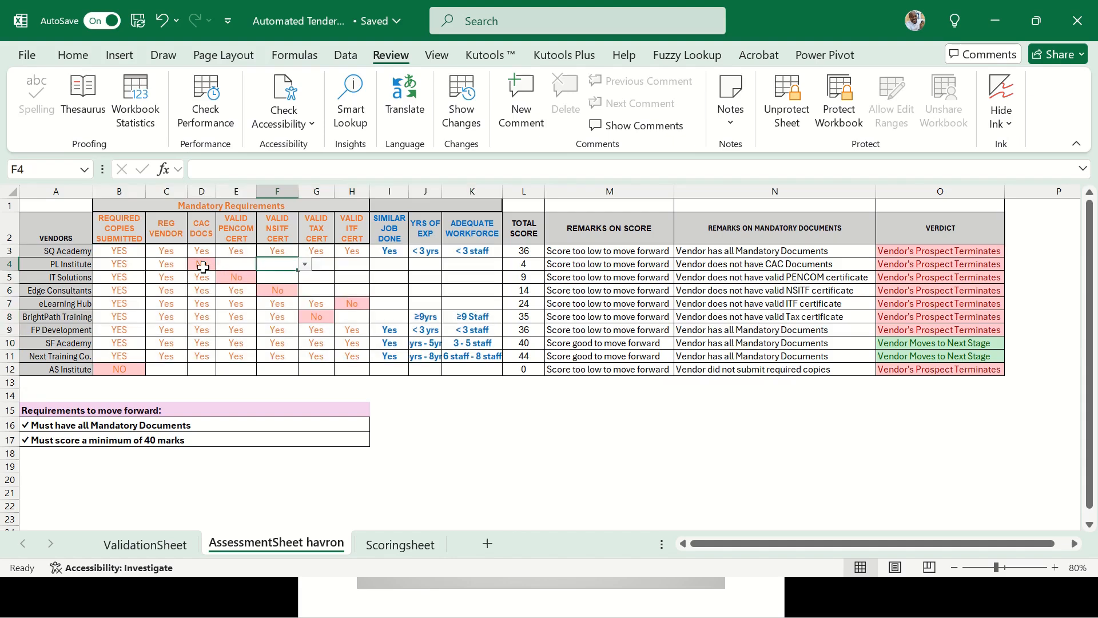
left_click(203, 264)
left_click(245, 265)
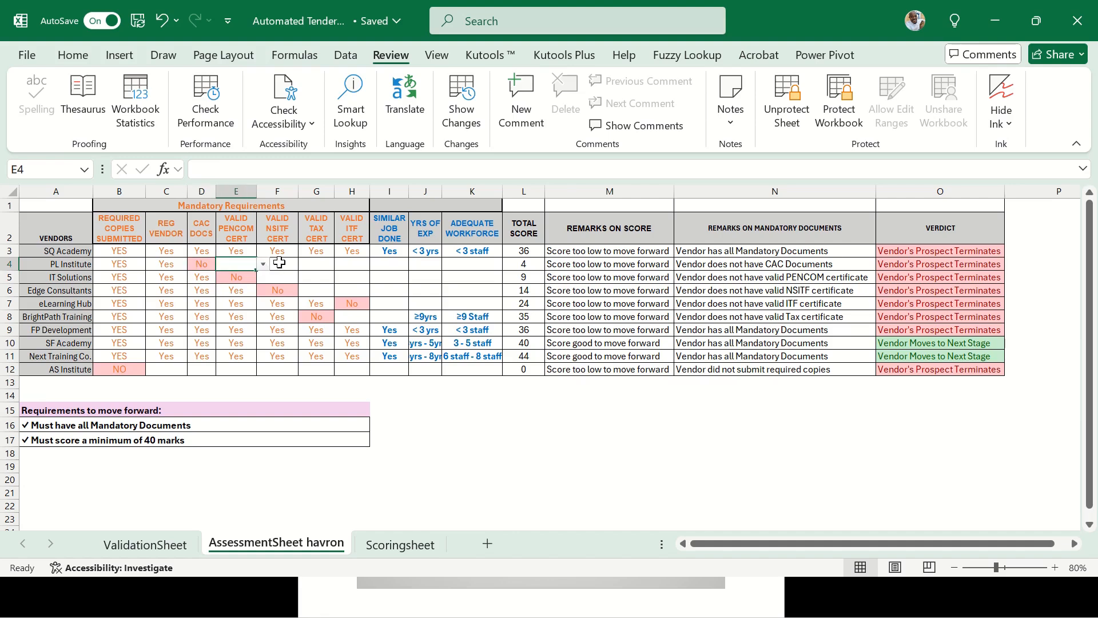
left_click(343, 265)
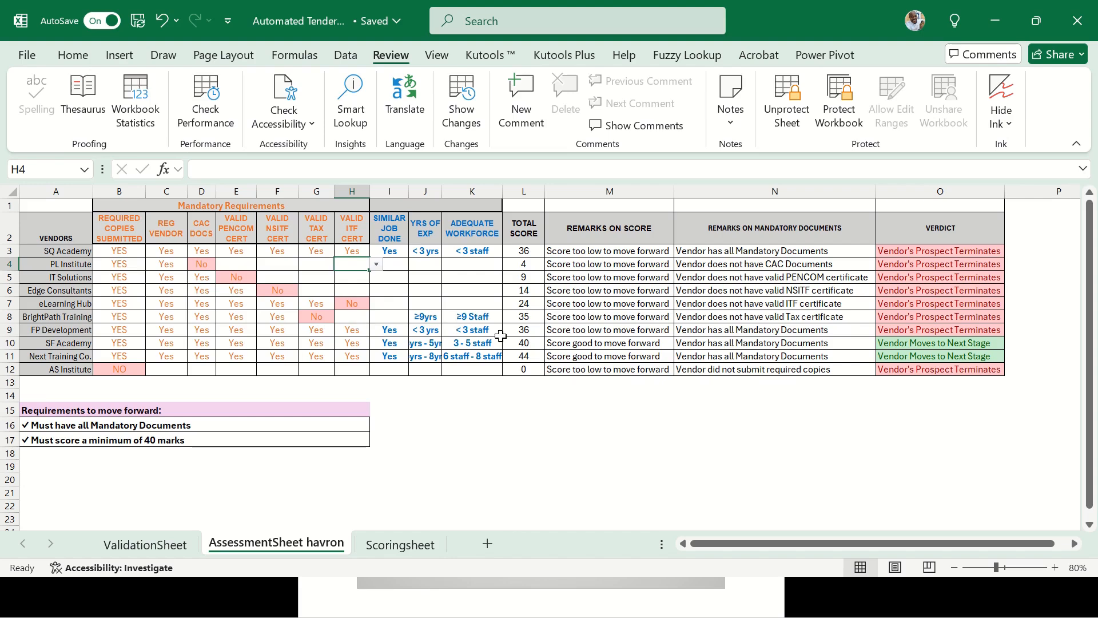
Compare Scoringsheet totals with IT Solutions' linked total and the YES/NO choices for submitted copies
left_click(403, 546)
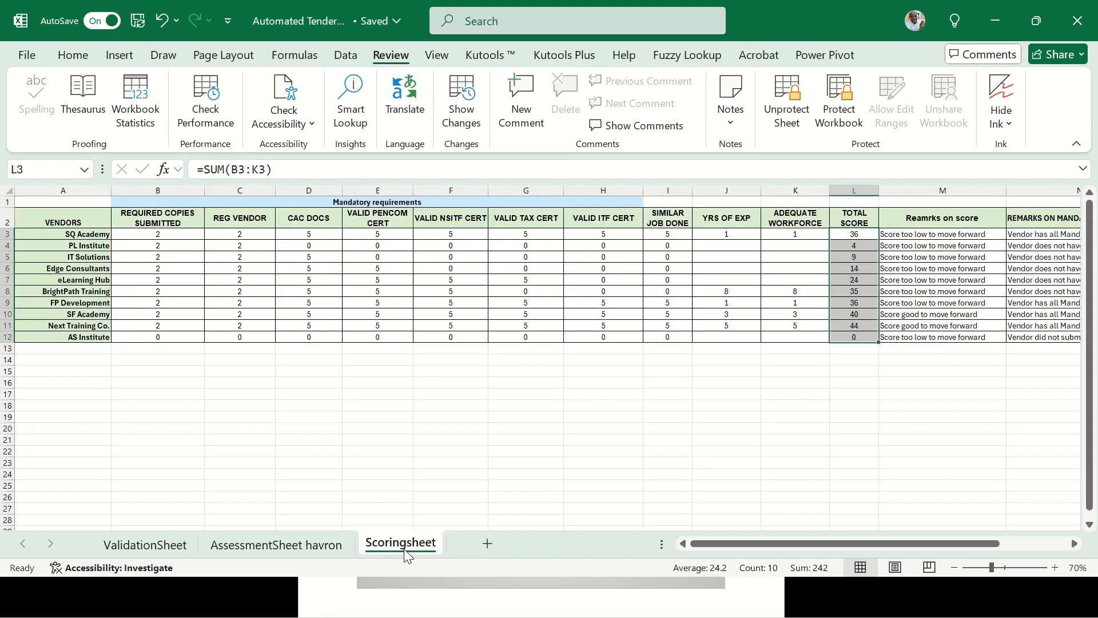
left_click(303, 553)
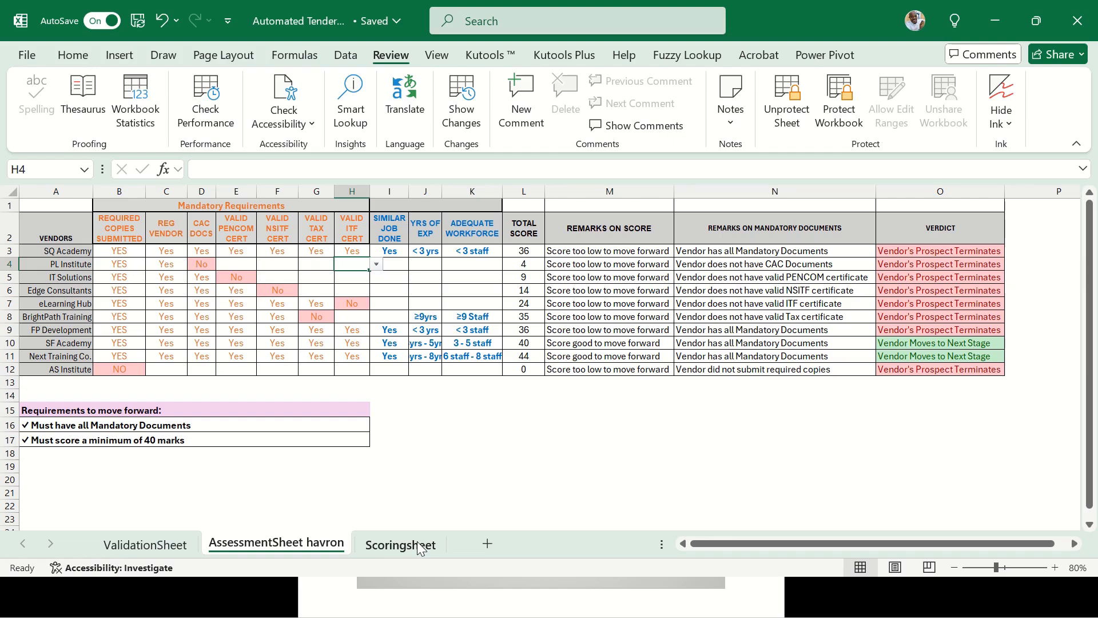
left_click(521, 279)
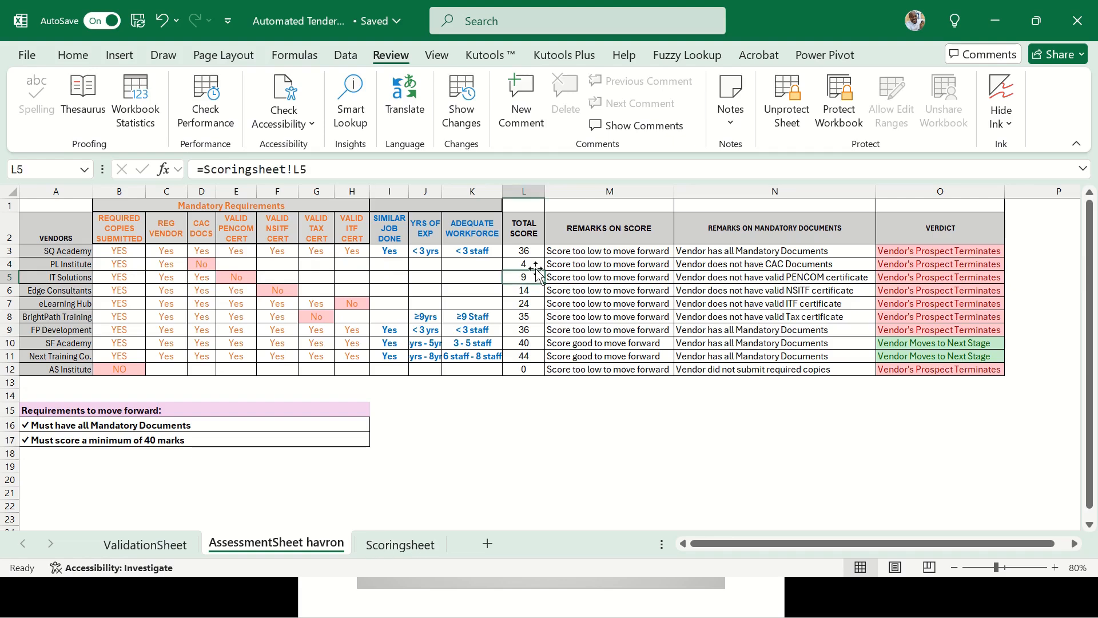
left_click(129, 255)
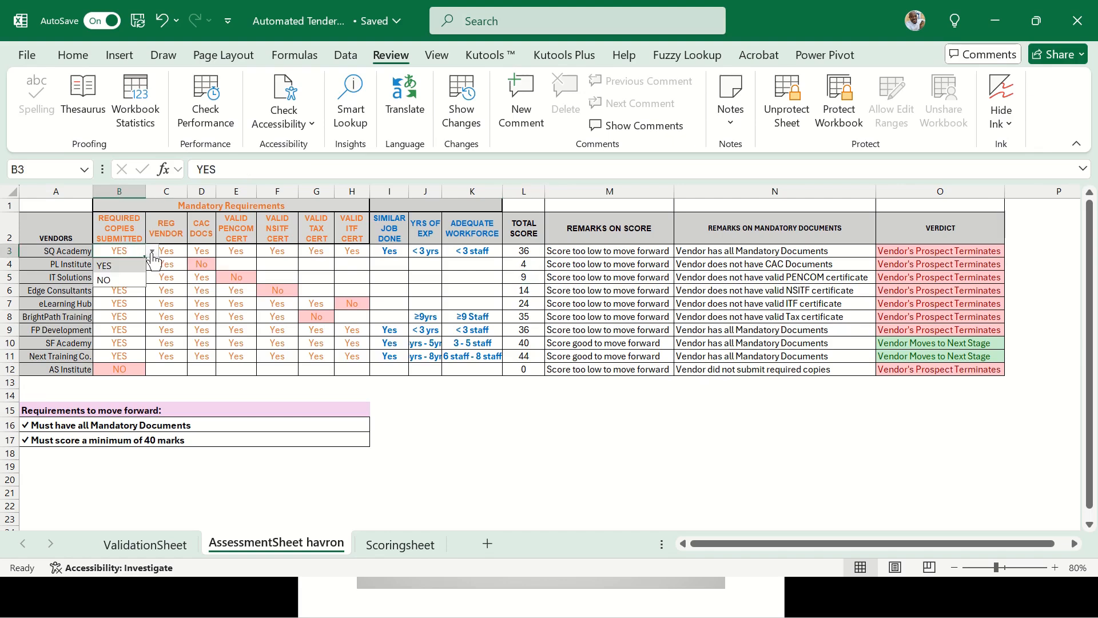
left_click(182, 252)
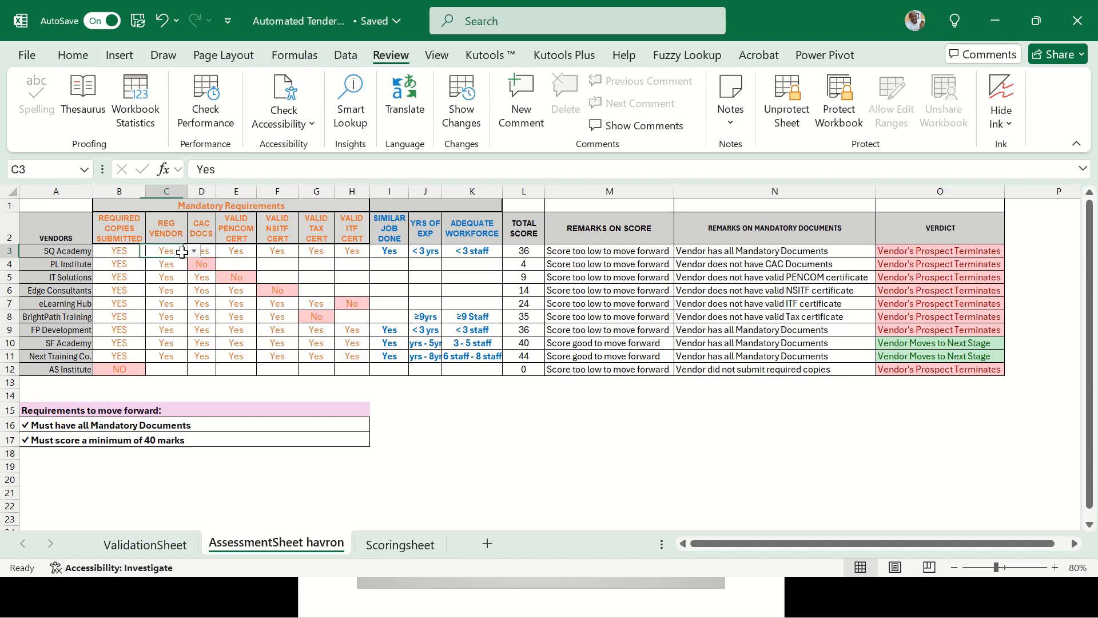
Check SQ Academy's copies and registered vendor answers and its linked total score
left_click(153, 546)
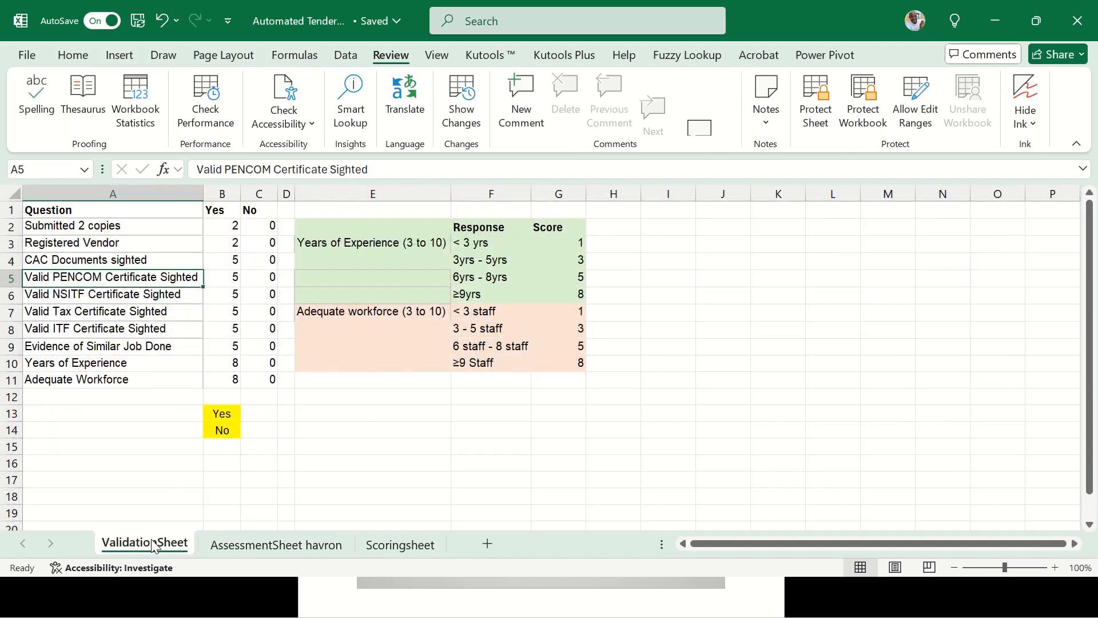
key("ctrl+Page_Down")
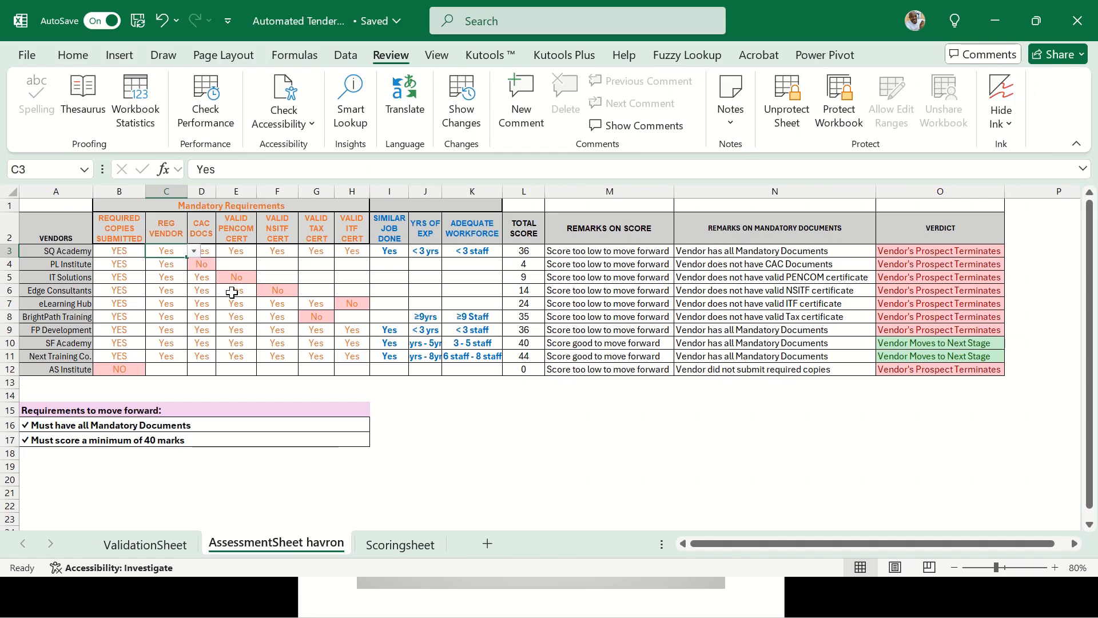
left_click(127, 255)
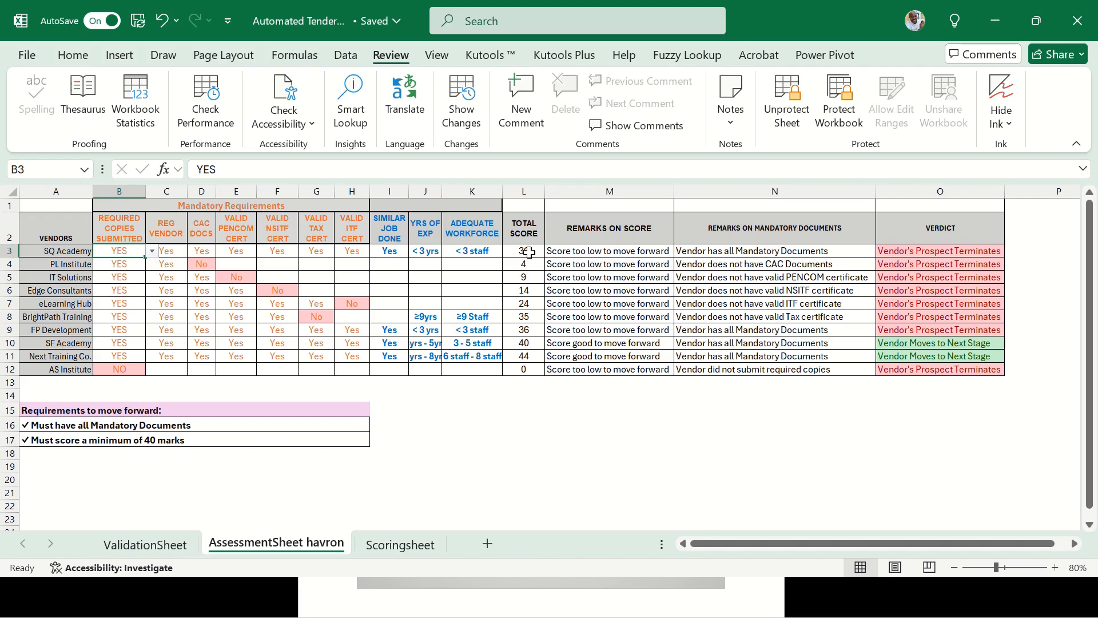
key("Right")
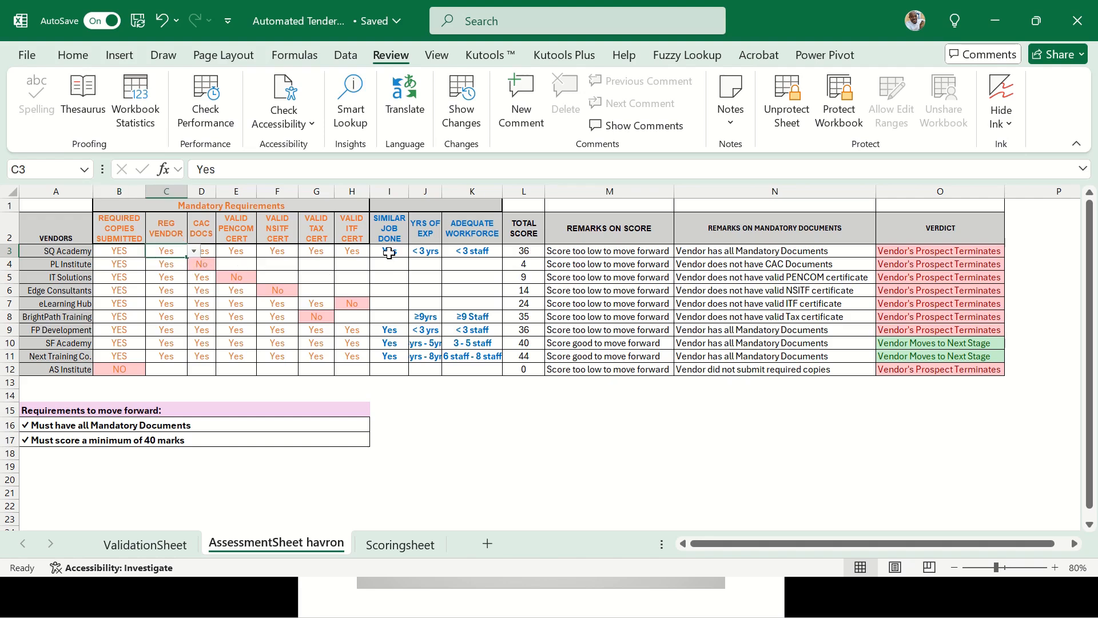
left_click(522, 252)
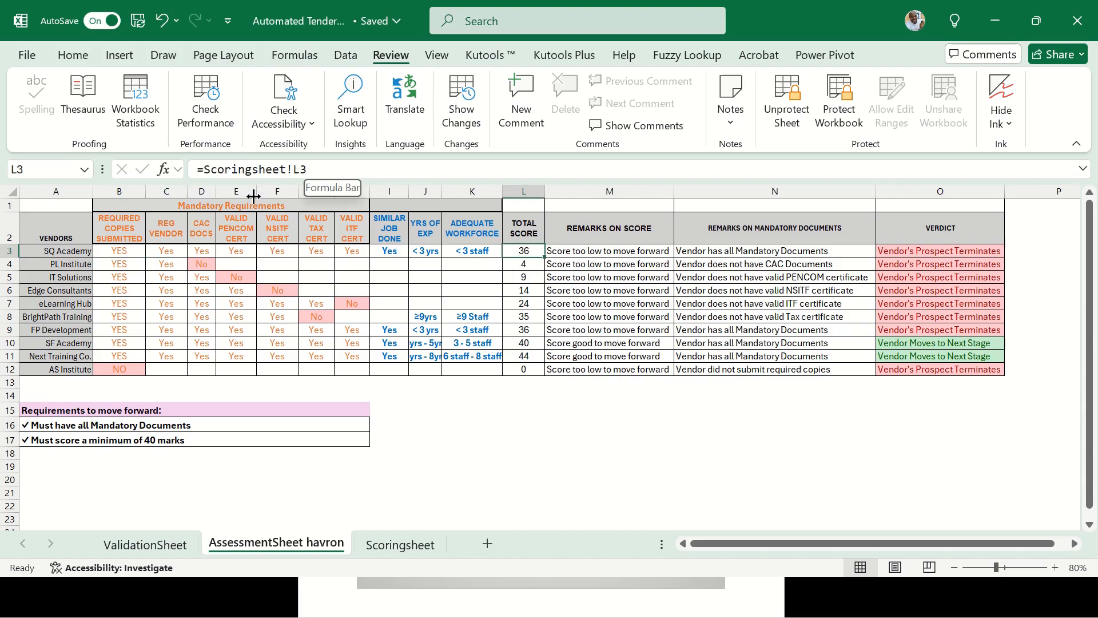
Unprotect AssessmentSheet havron with its sheet password after the protected-cell warning
left_click(213, 174)
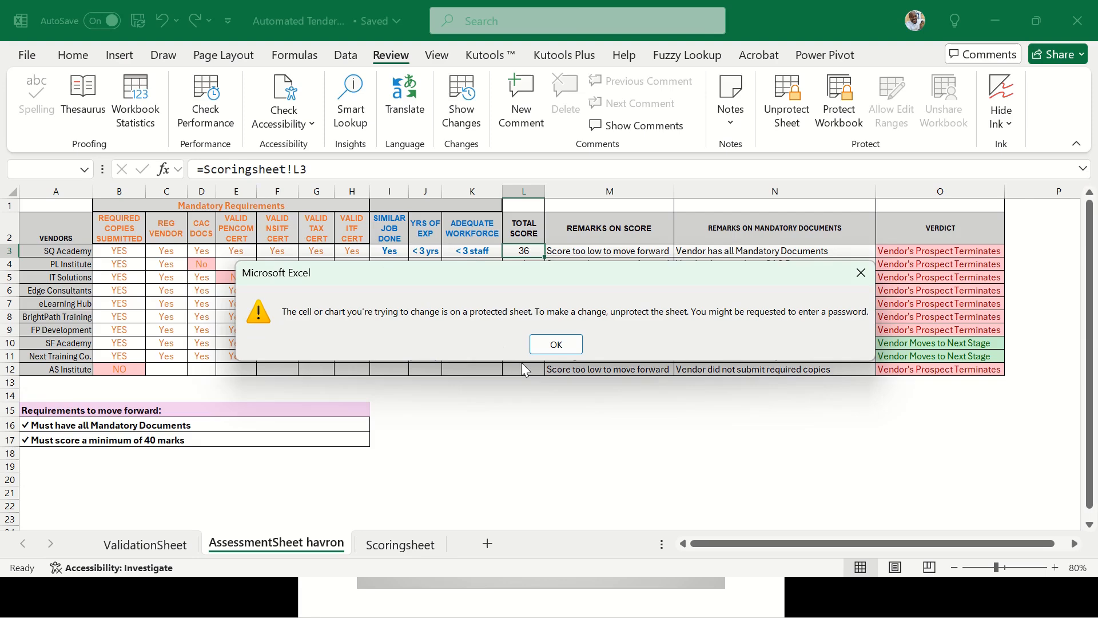
left_click(555, 343)
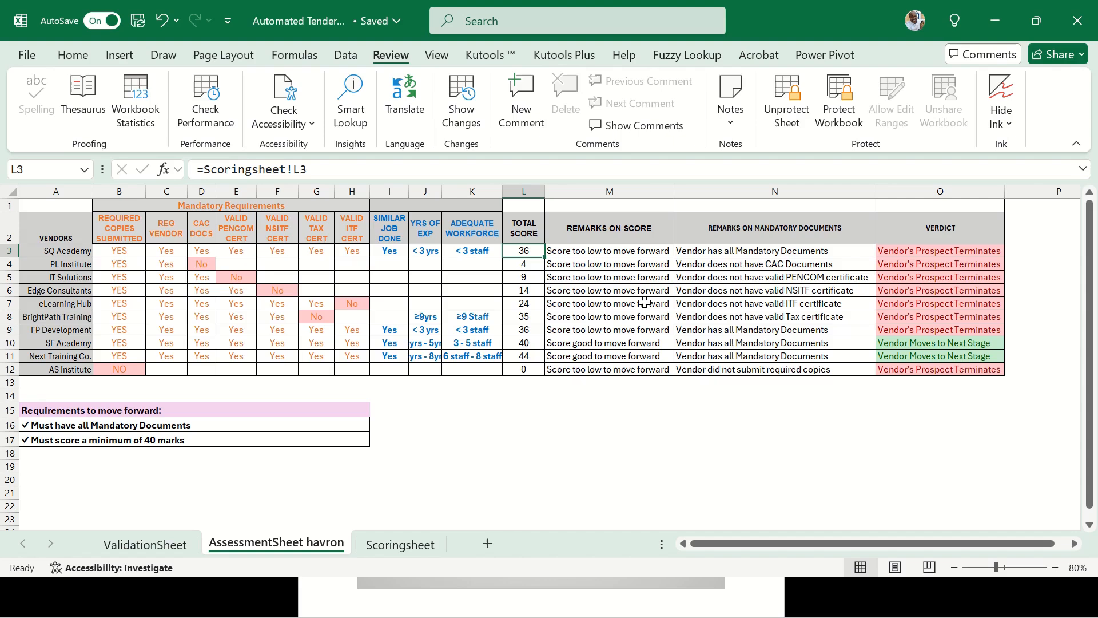
left_click(787, 95)
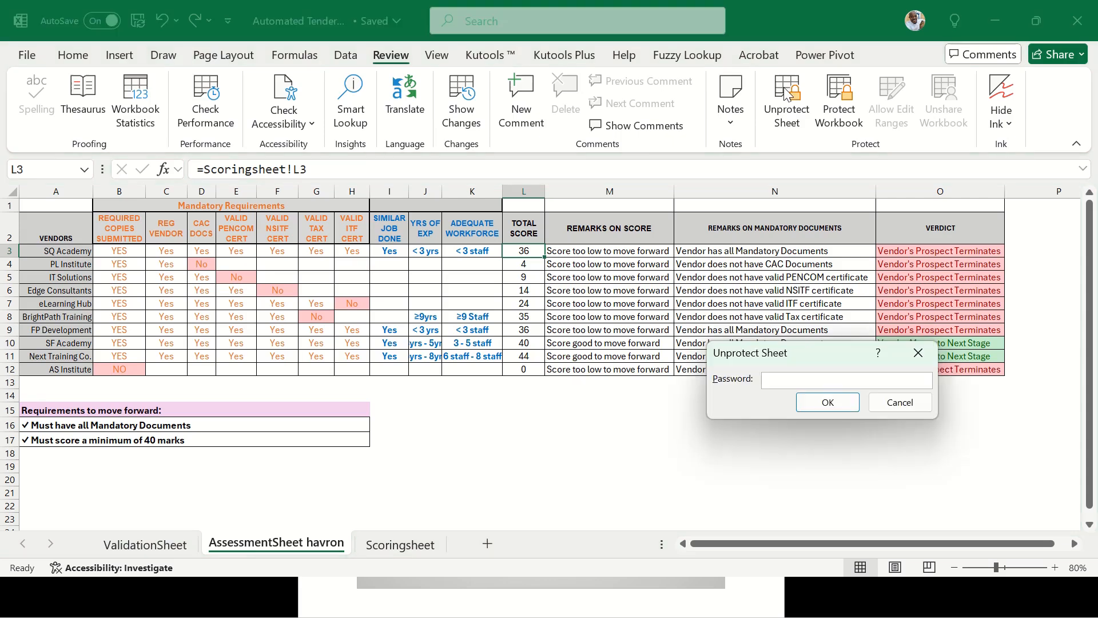
type("1234")
key("Return")
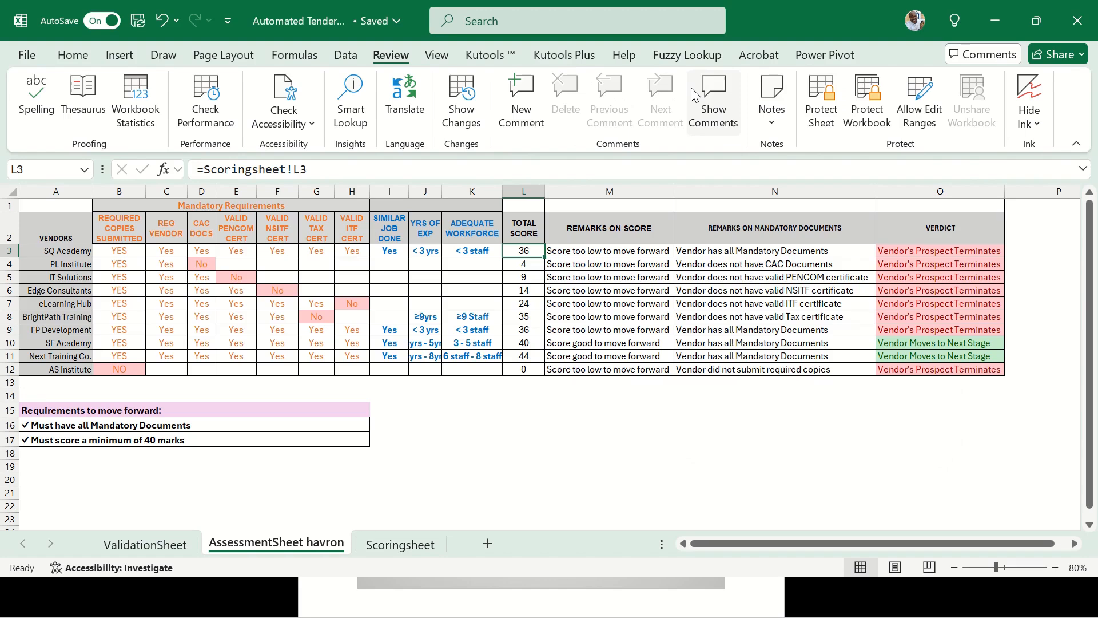
Inspect SQ Academy's total score formula, mandatory documents remark and verdict
left_click(320, 170)
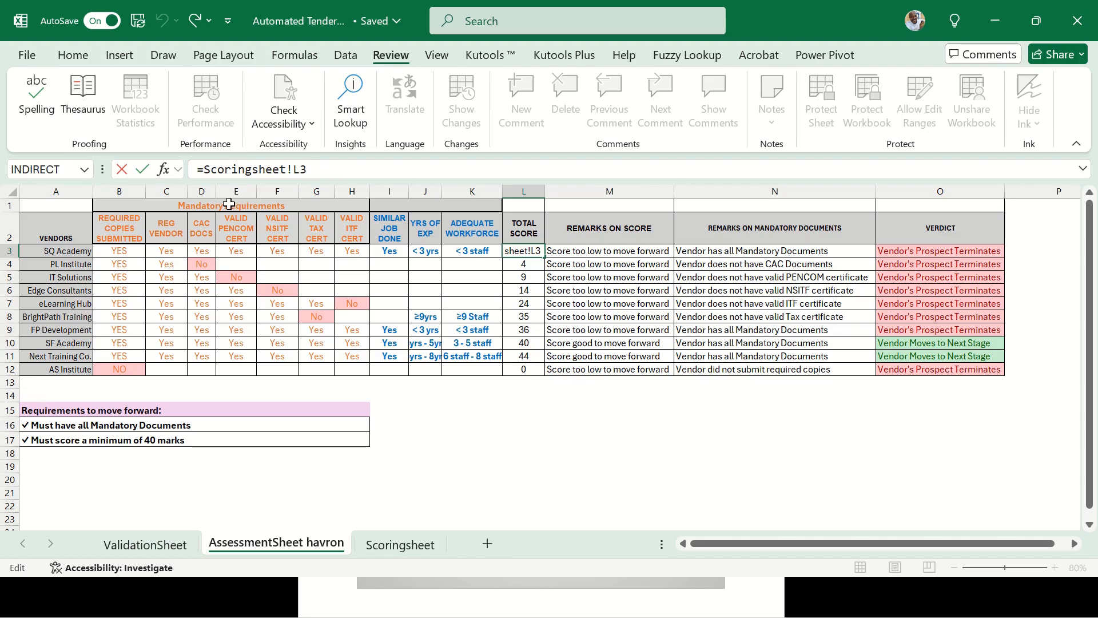
left_click(410, 546)
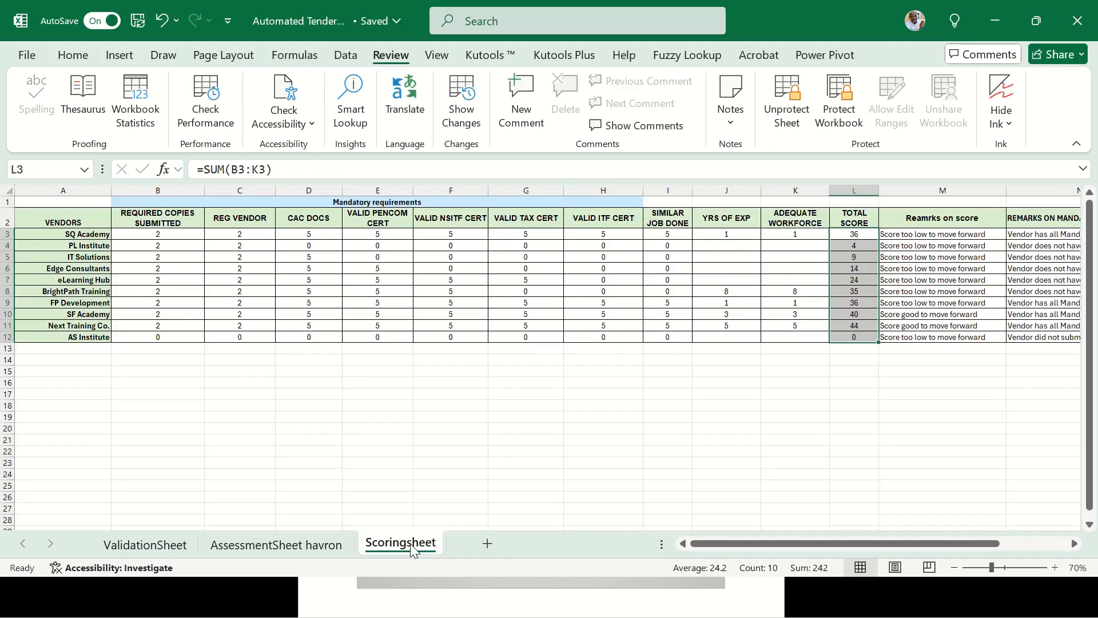
left_click(337, 547)
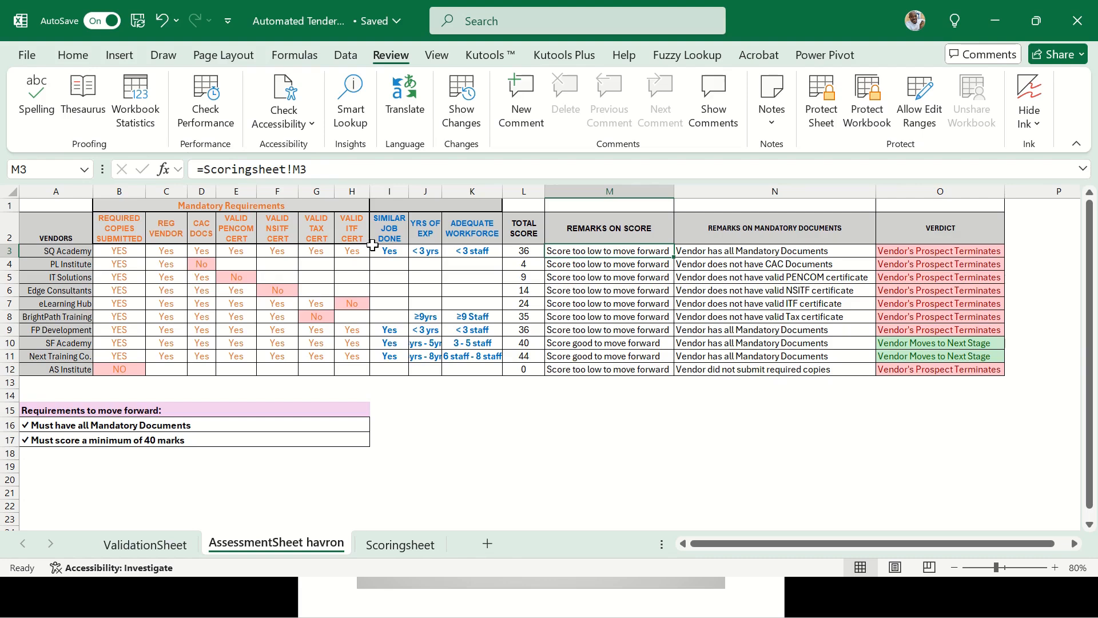
key("Right")
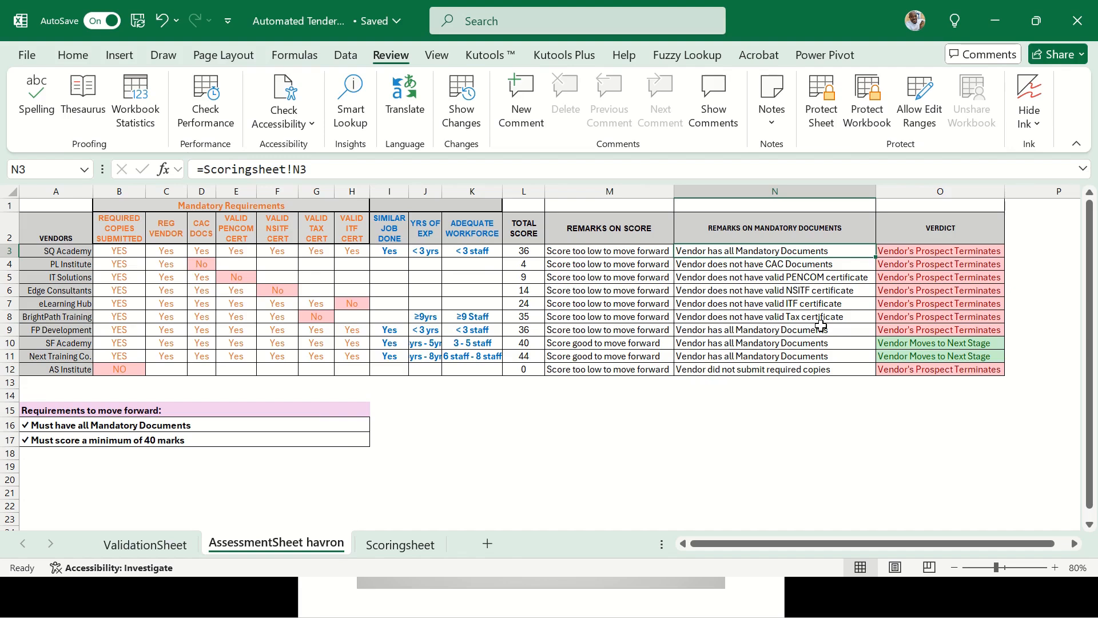
key("Right")
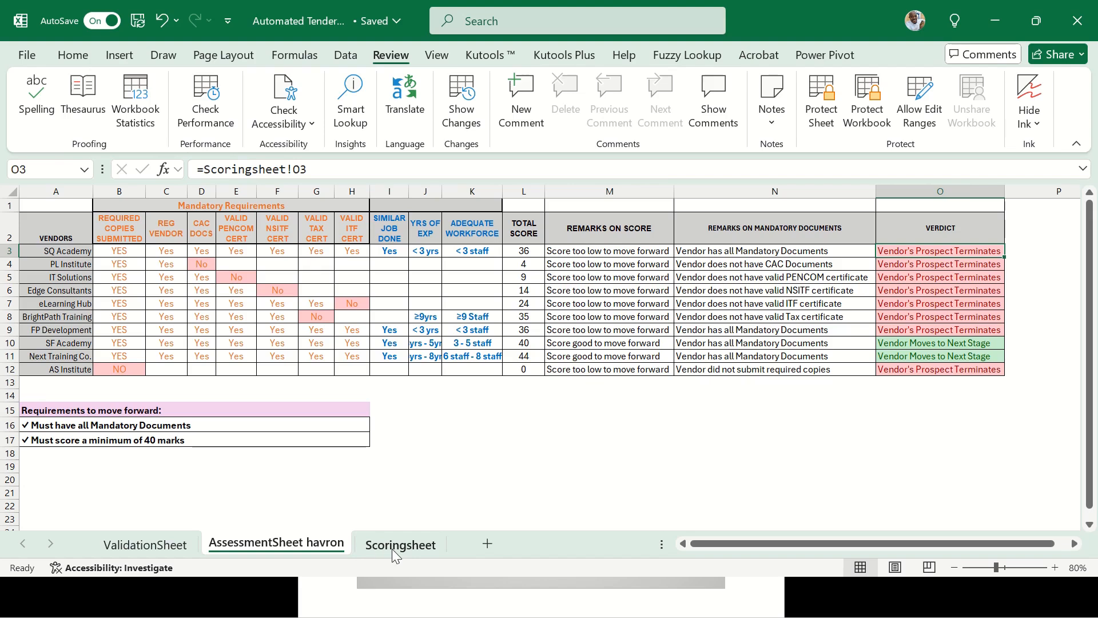
Return to the Scoringsheet and select the first vendors' requirement points
left_click(408, 546)
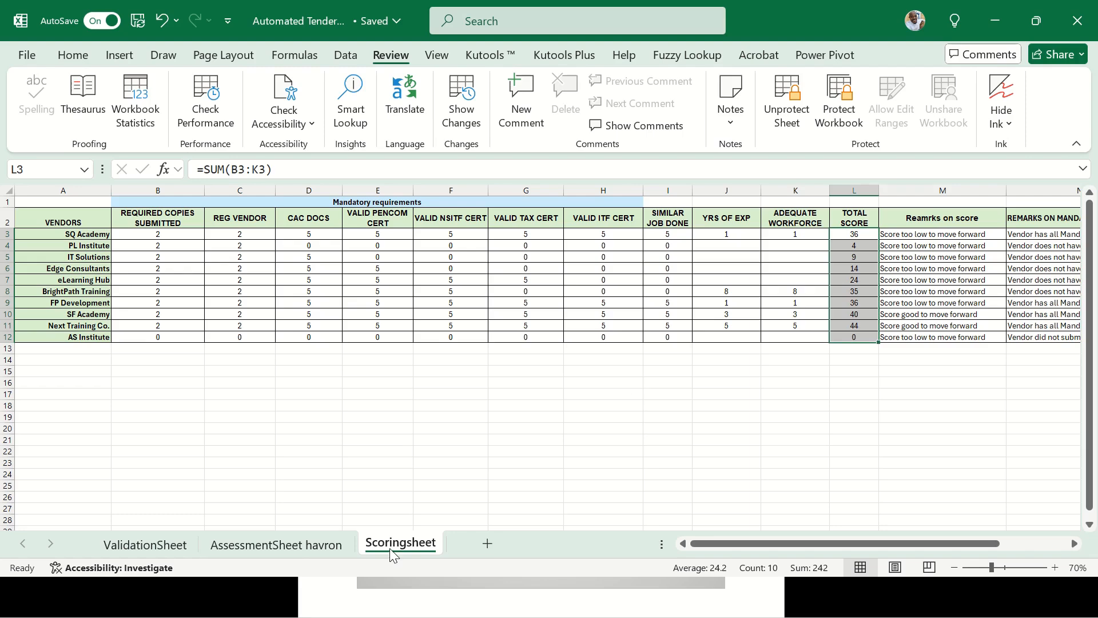
left_click(304, 544)
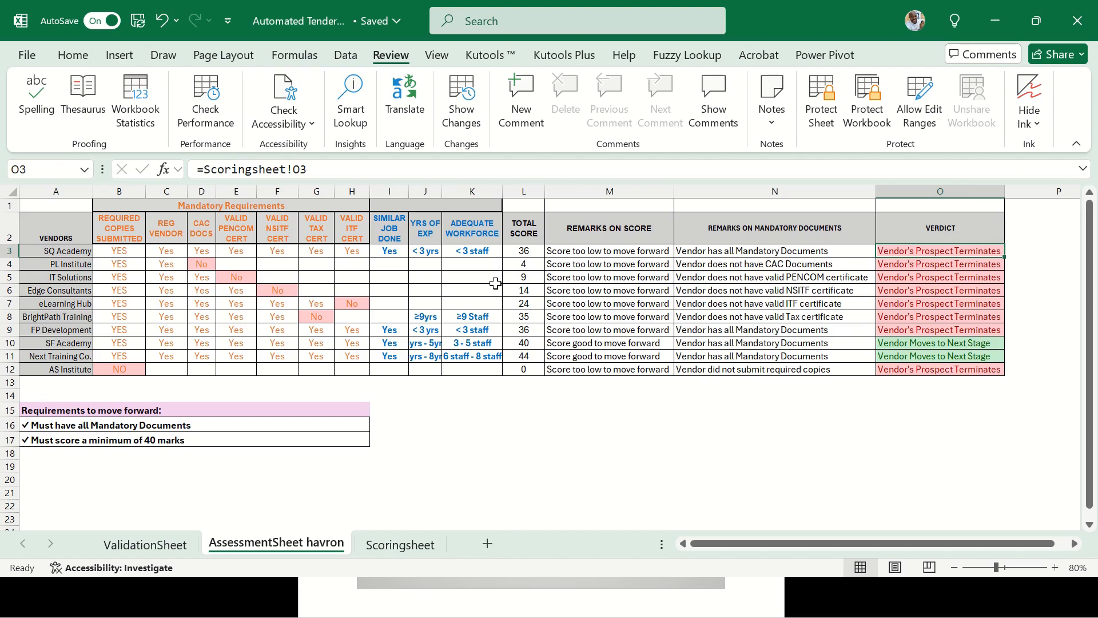
key("ctrl+Page_Down")
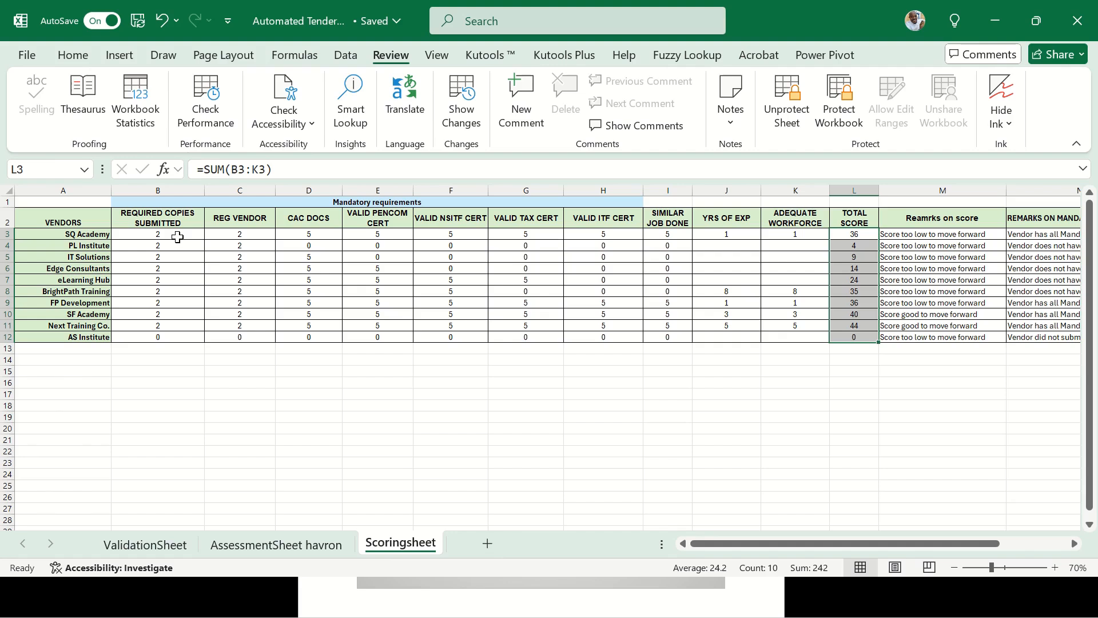
left_click_drag(172, 237, 603, 257)
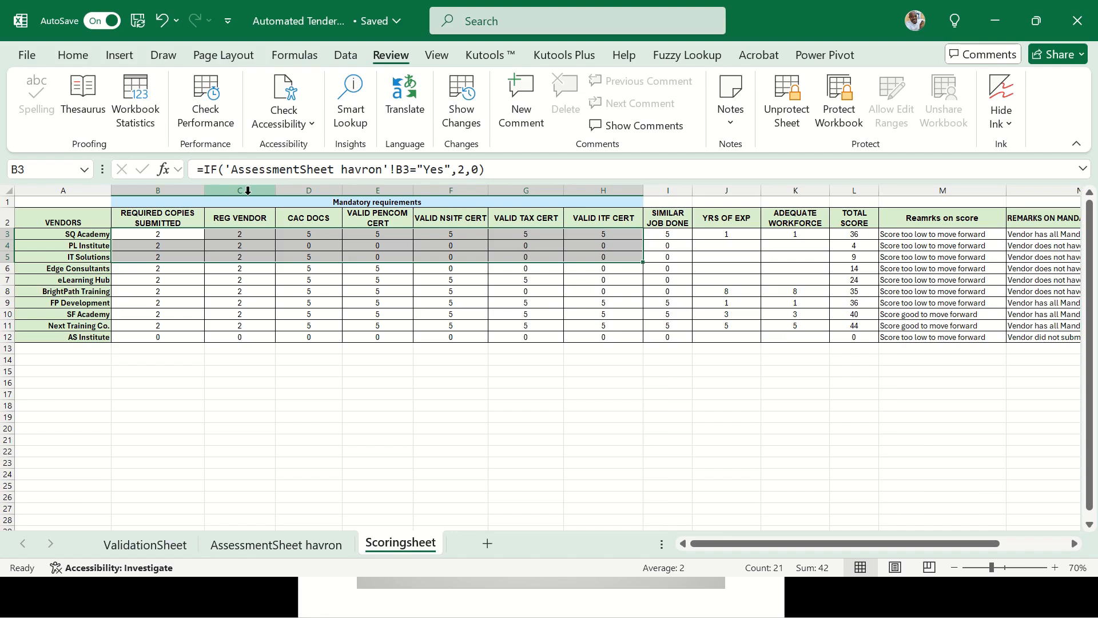
left_click(496, 247)
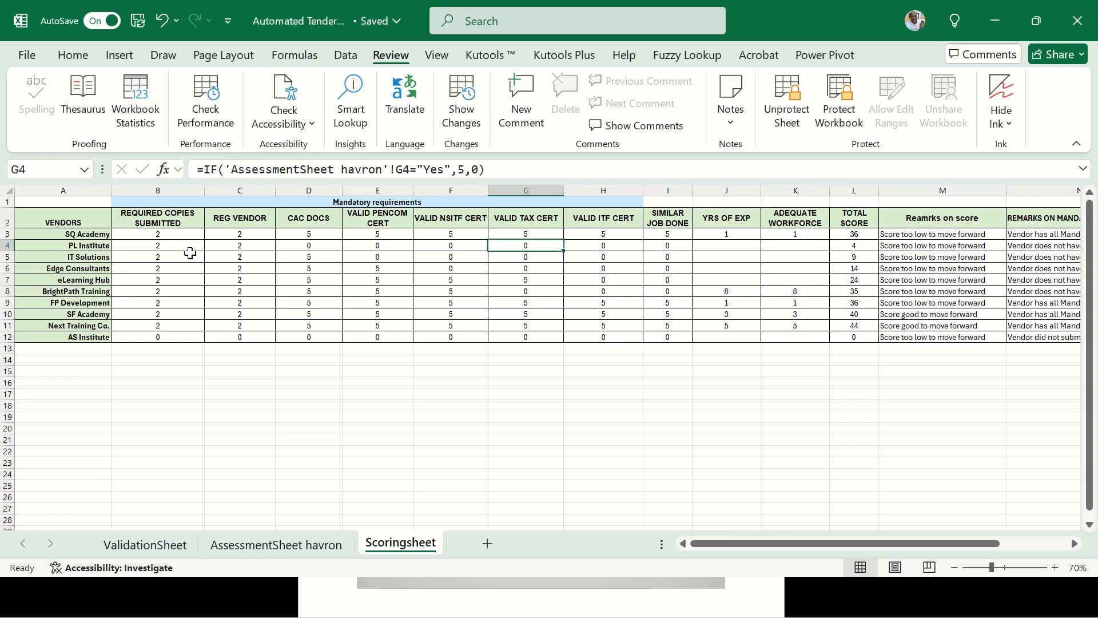
left_click(181, 236)
key("Right")
key("Right")
key("Right")
key("Right")
key("Right")
key("Right")
key("Right")
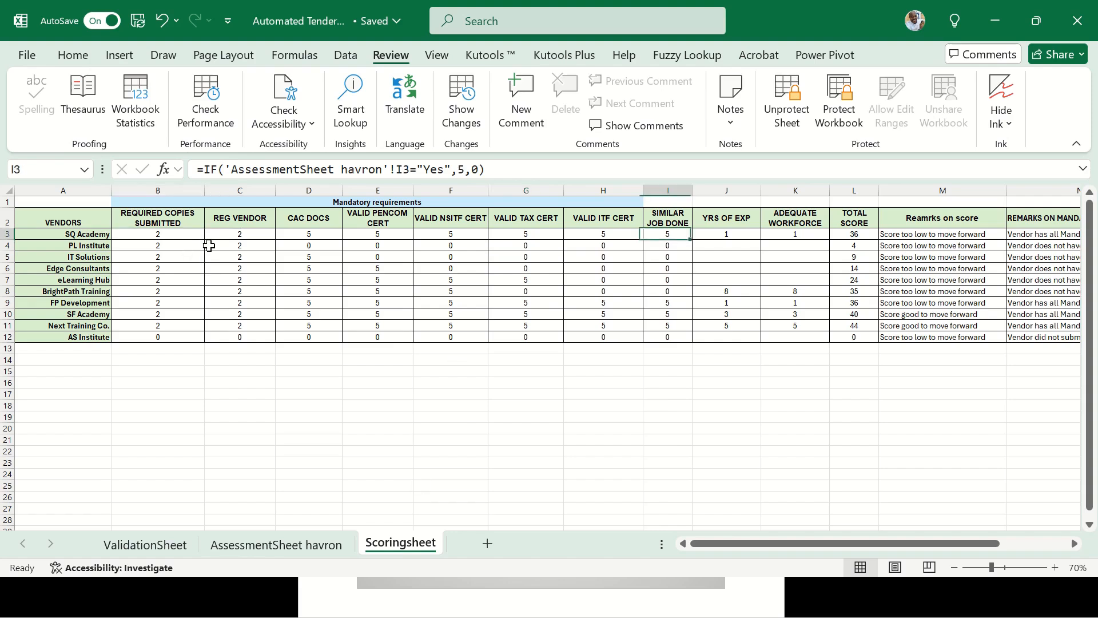
key("Right")
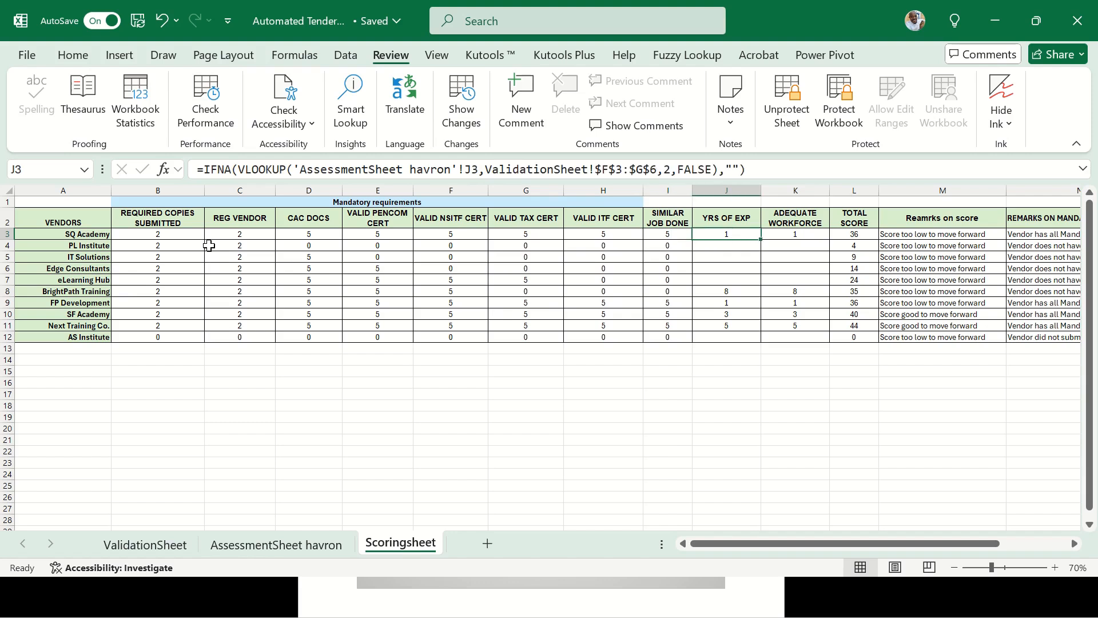
key("shift+Down")
key("shift+Down")
key("shift+Down")
key("shift+Down")
key("shift+Down")
key("shift+Down")
key("shift+Down")
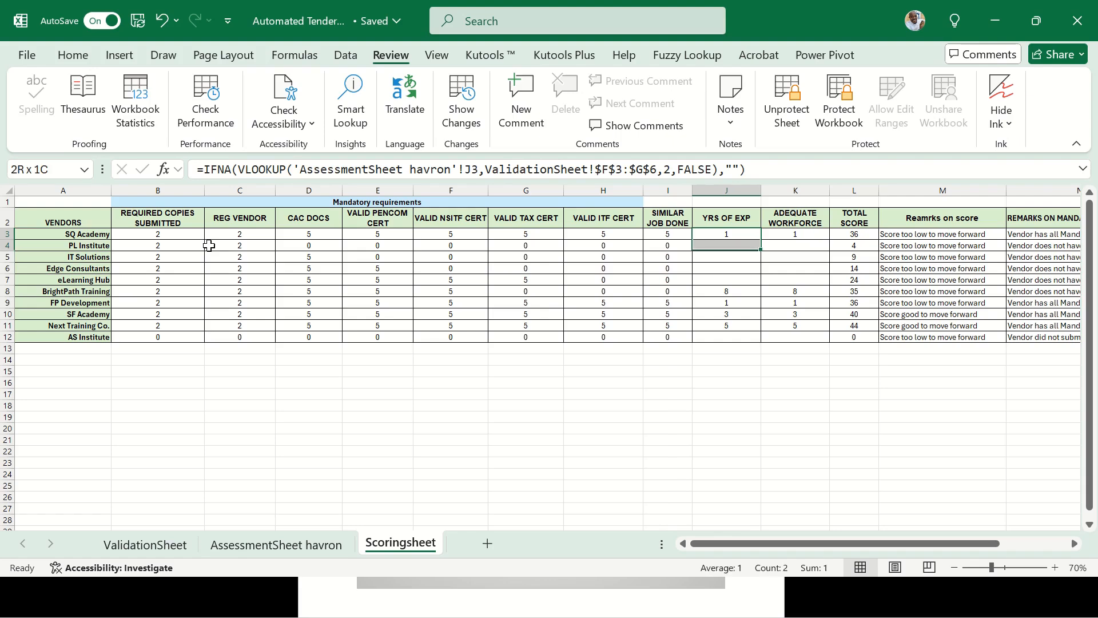
key("shift+Down")
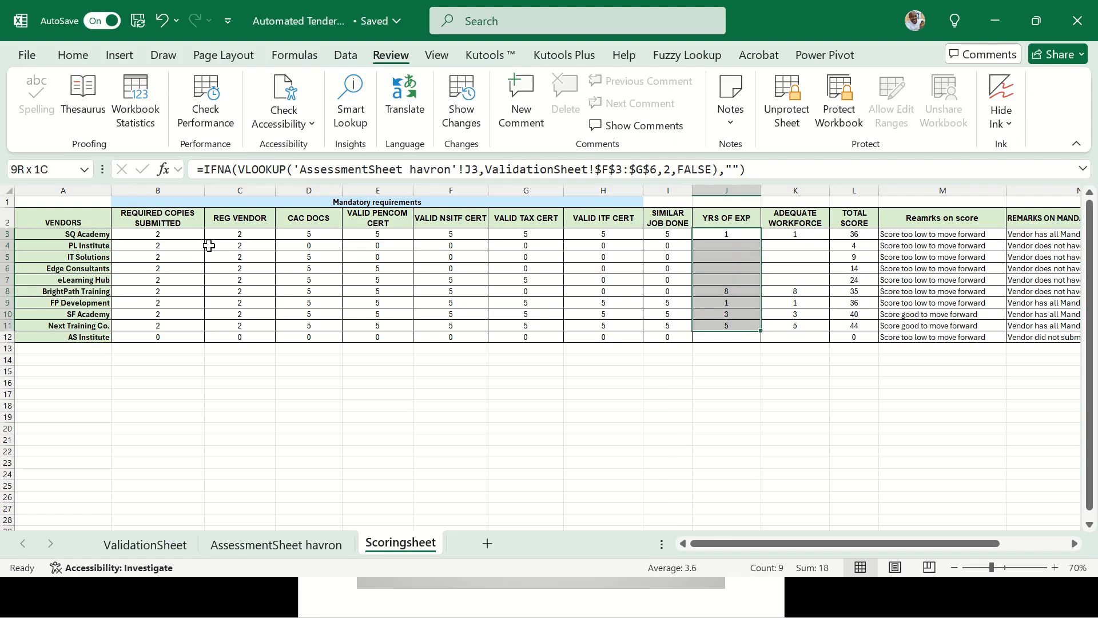
key("shift+Down")
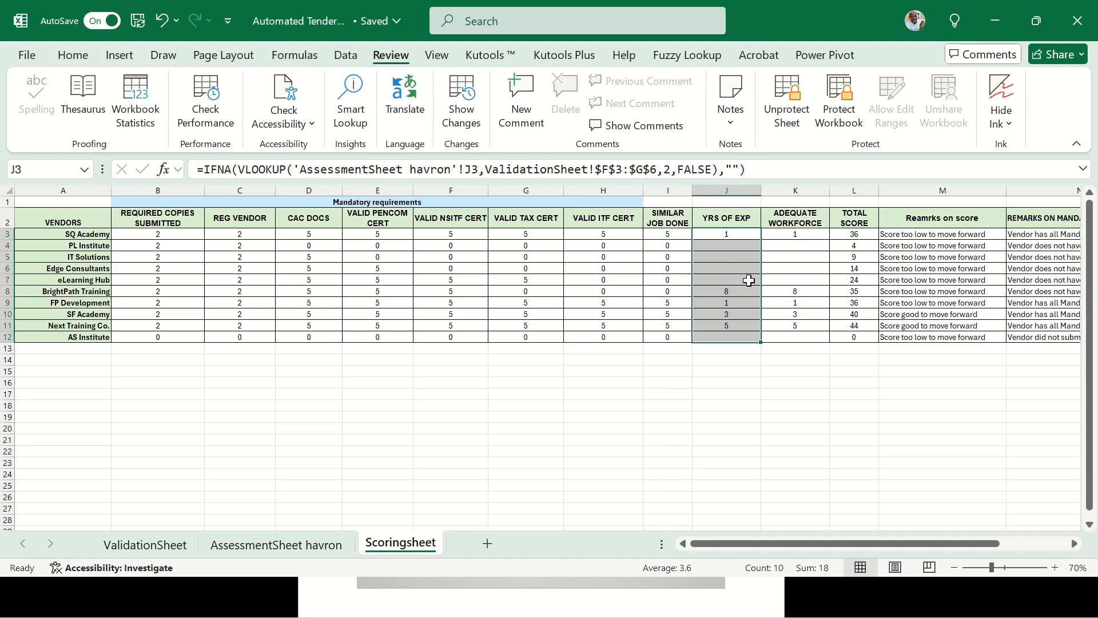
left_click(798, 235)
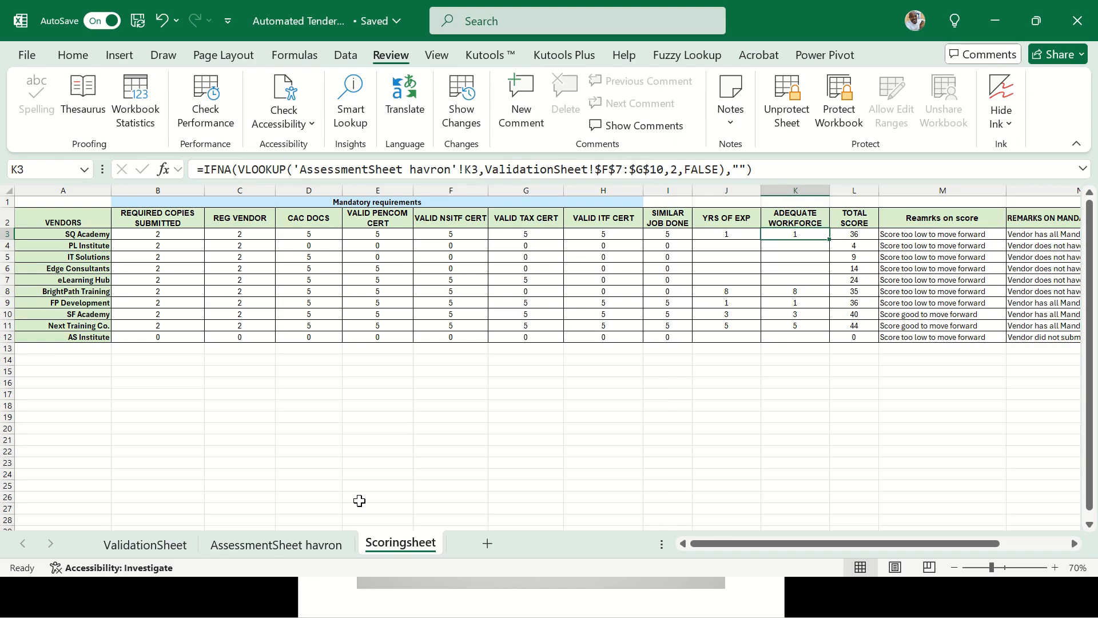
left_click(152, 546)
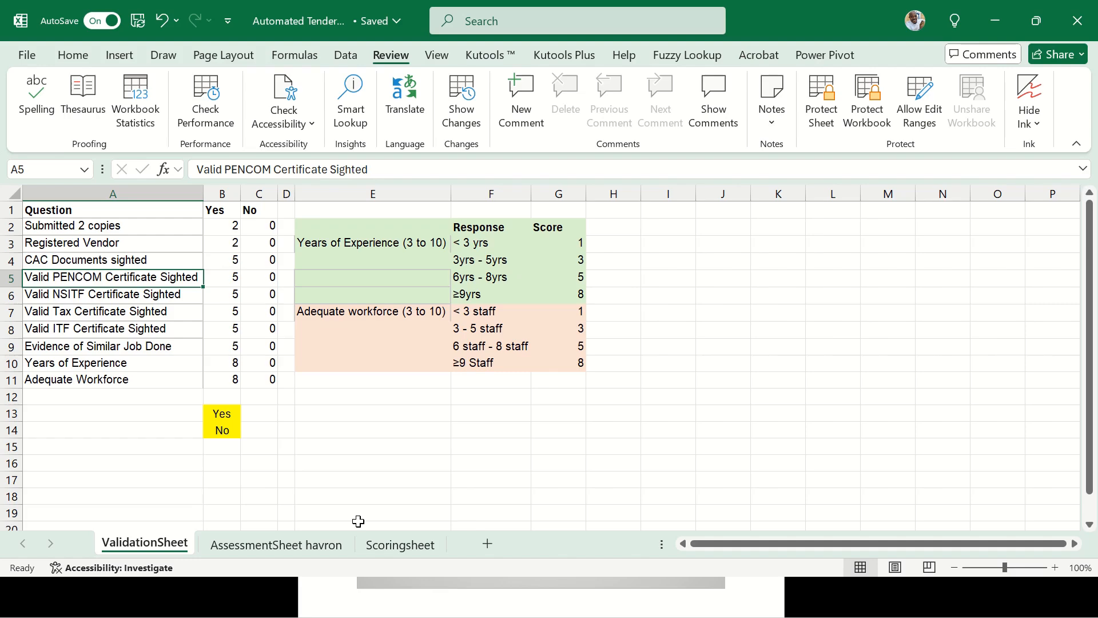
left_click(307, 547)
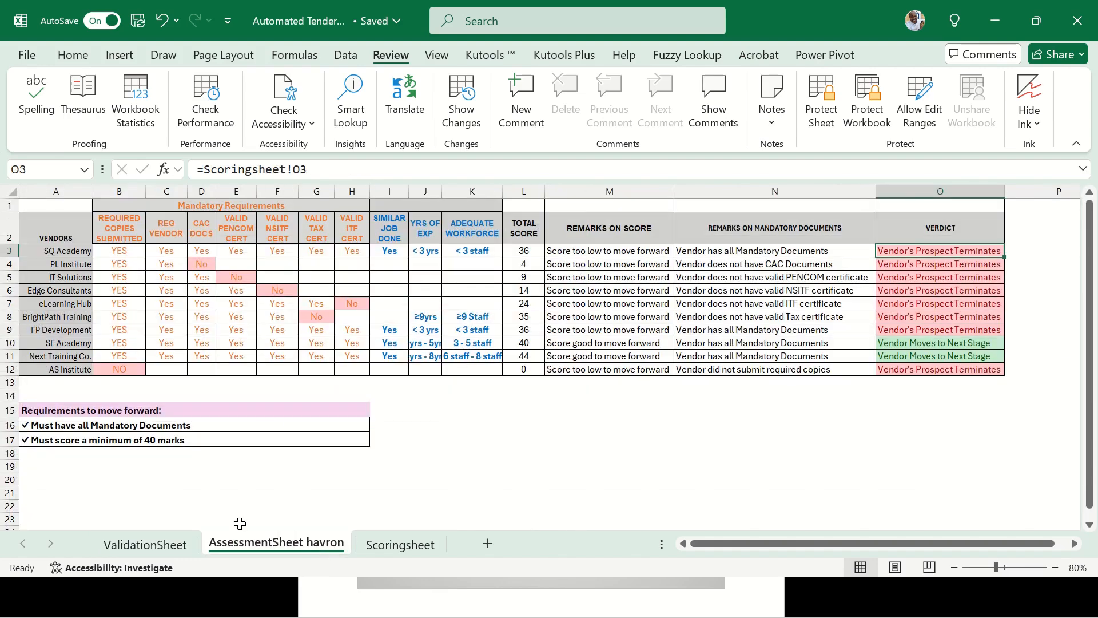
left_click(426, 251)
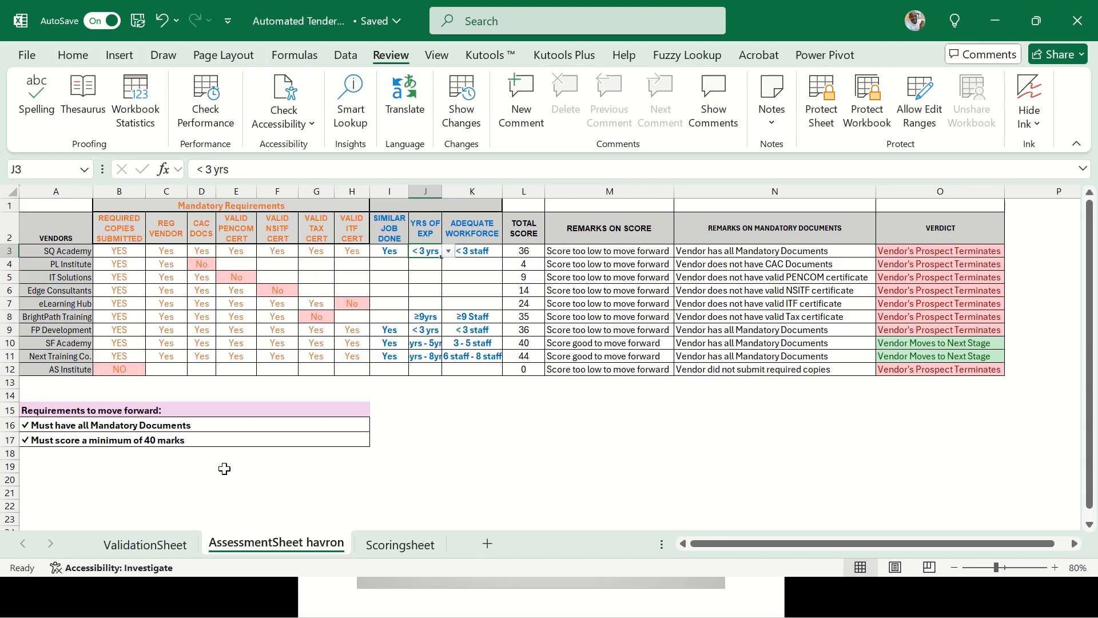
left_click(160, 544)
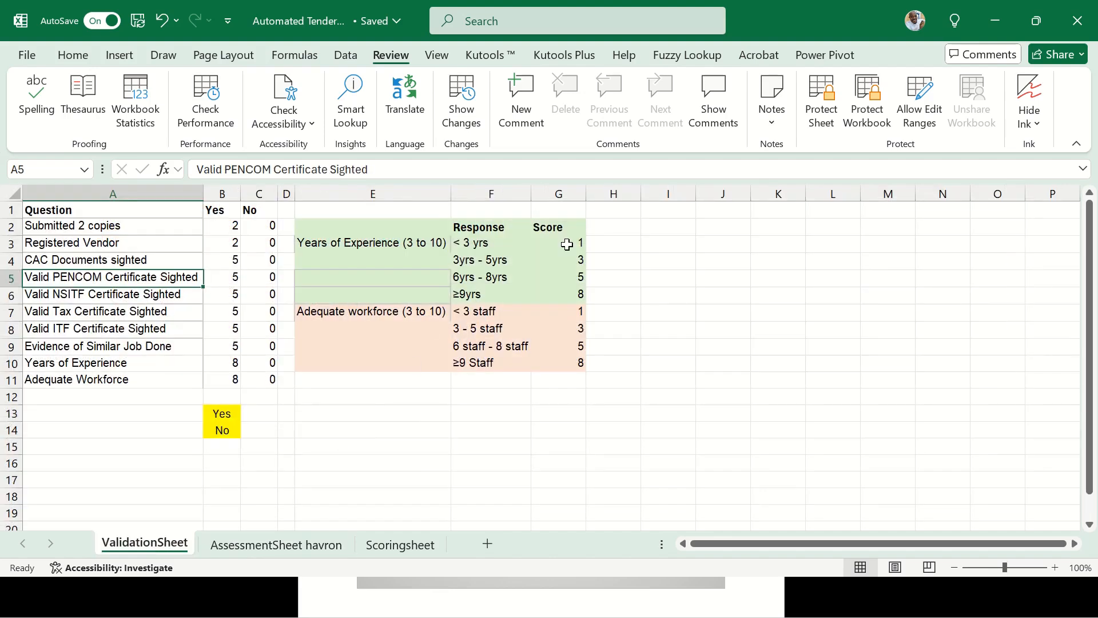
left_click(566, 245)
left_click(378, 544)
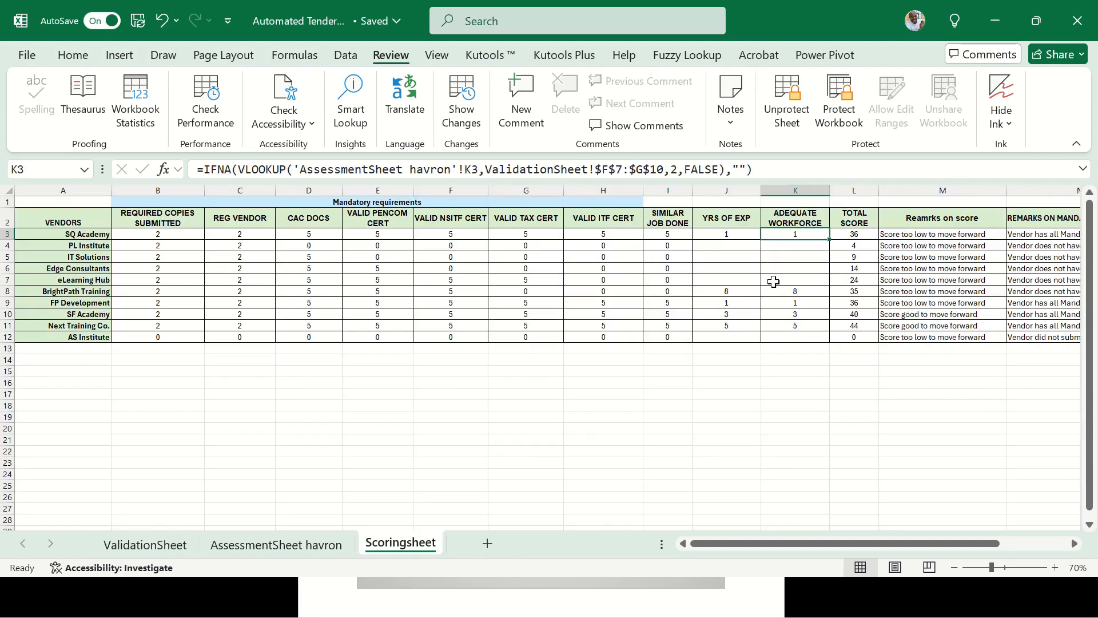
left_click(858, 236)
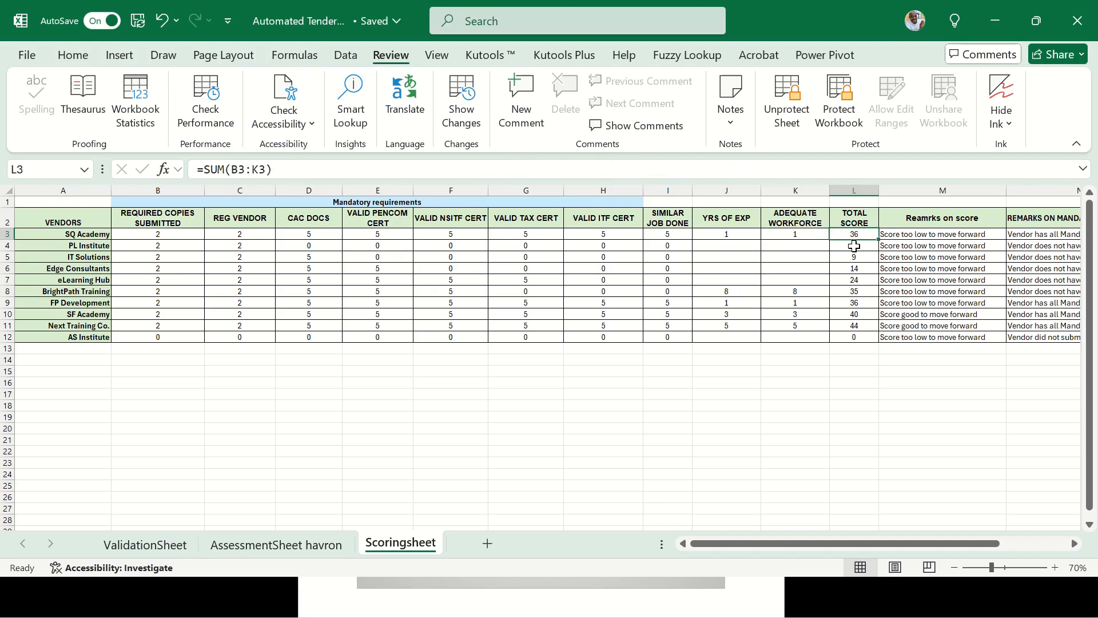
left_click(163, 234)
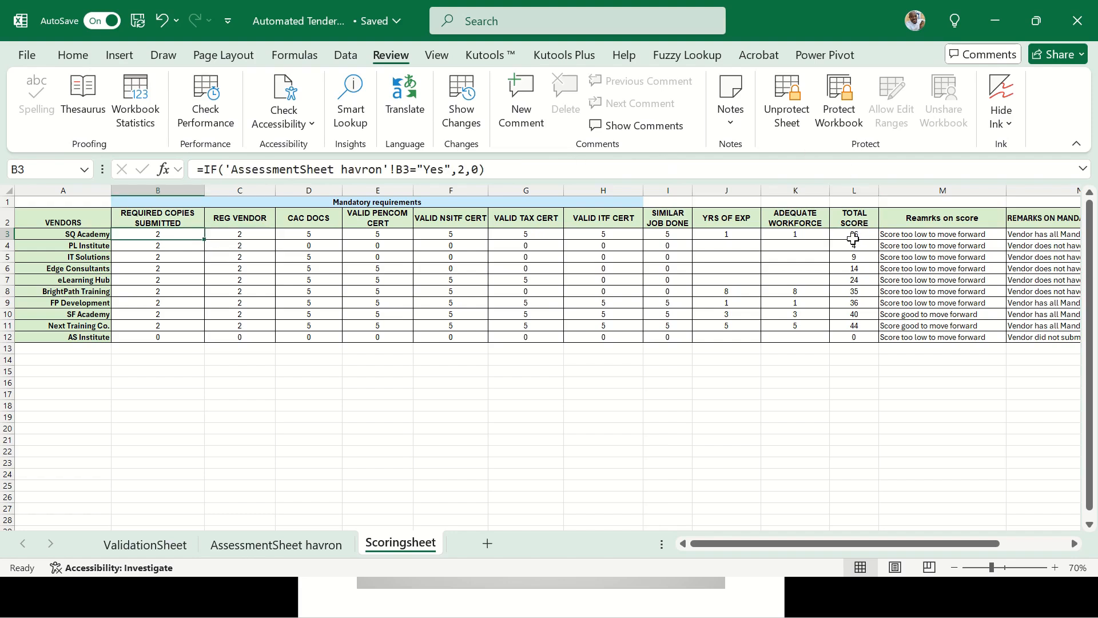
left_click(290, 547)
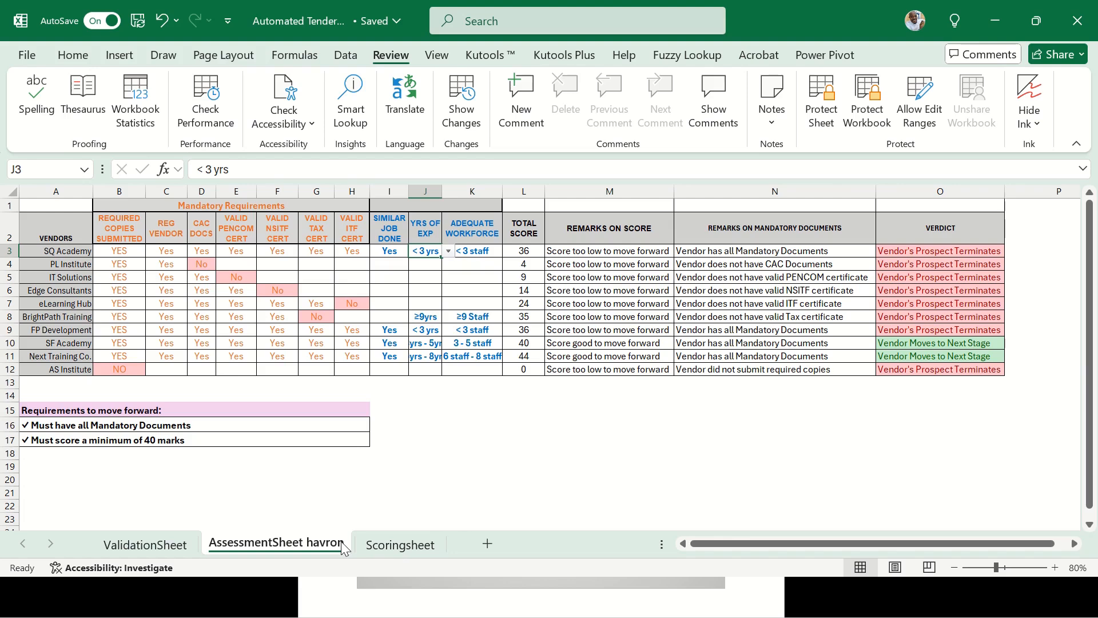
left_click(536, 256)
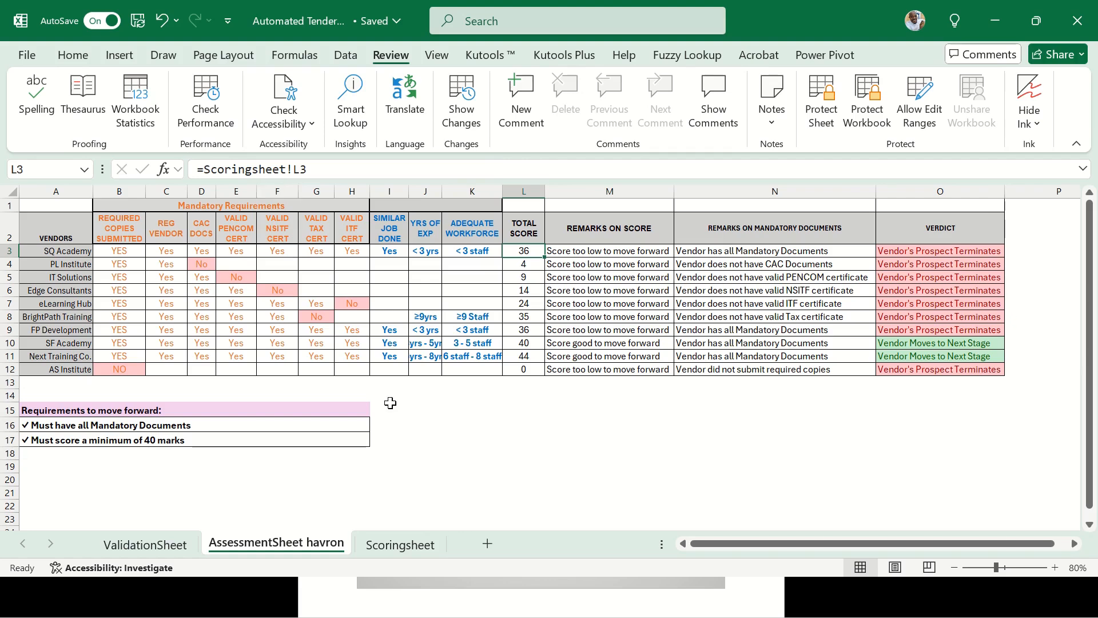
left_click(385, 544)
left_click_drag(853, 234, 857, 326)
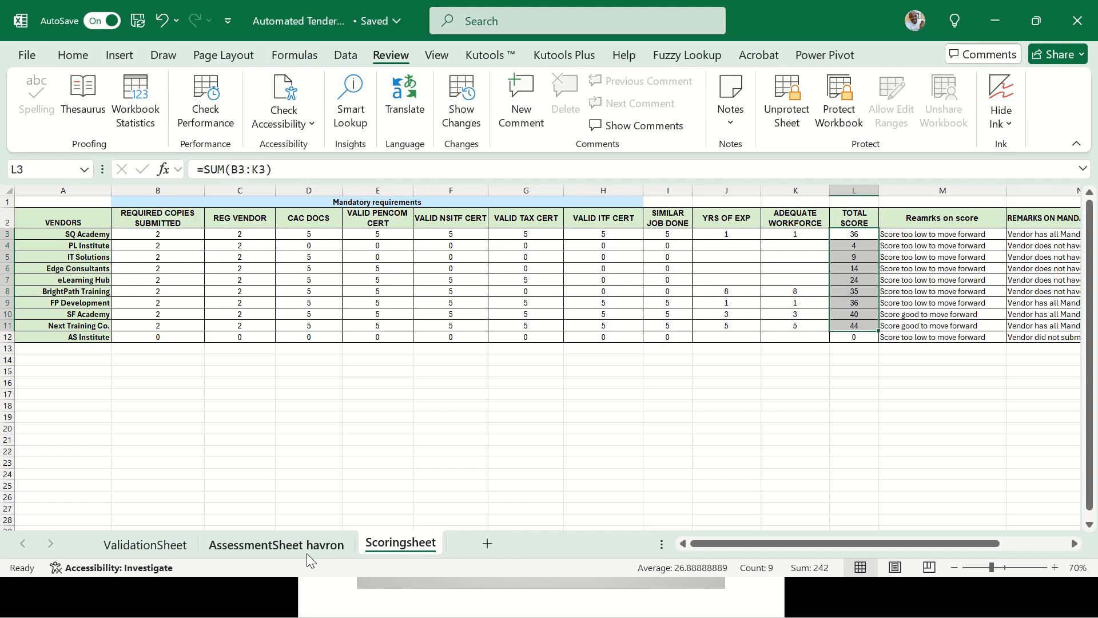
left_click(347, 544)
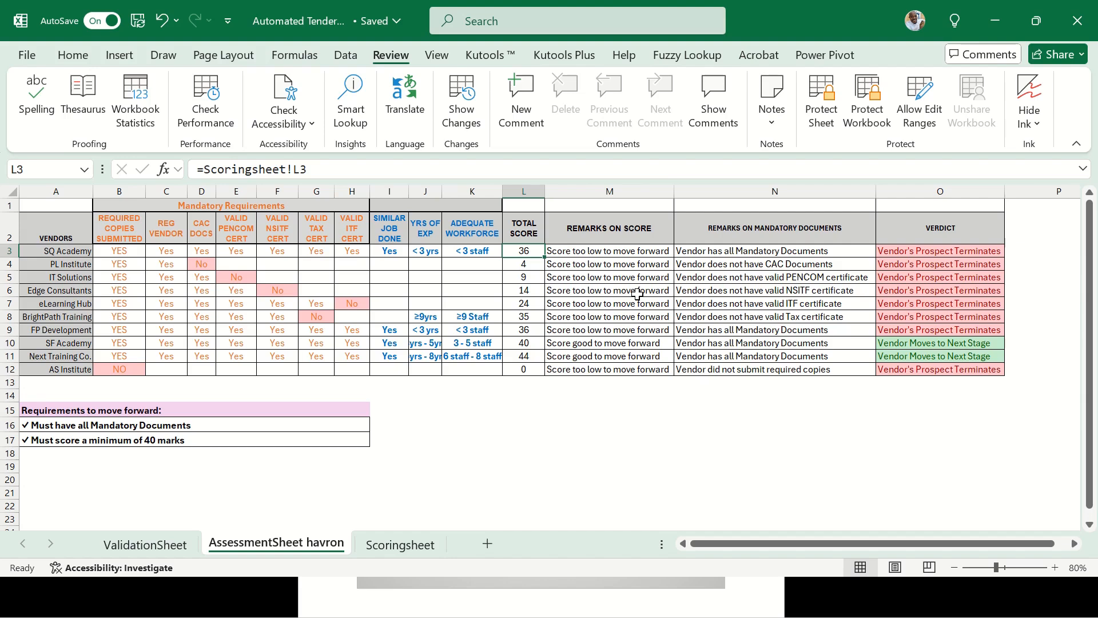
left_click(622, 250)
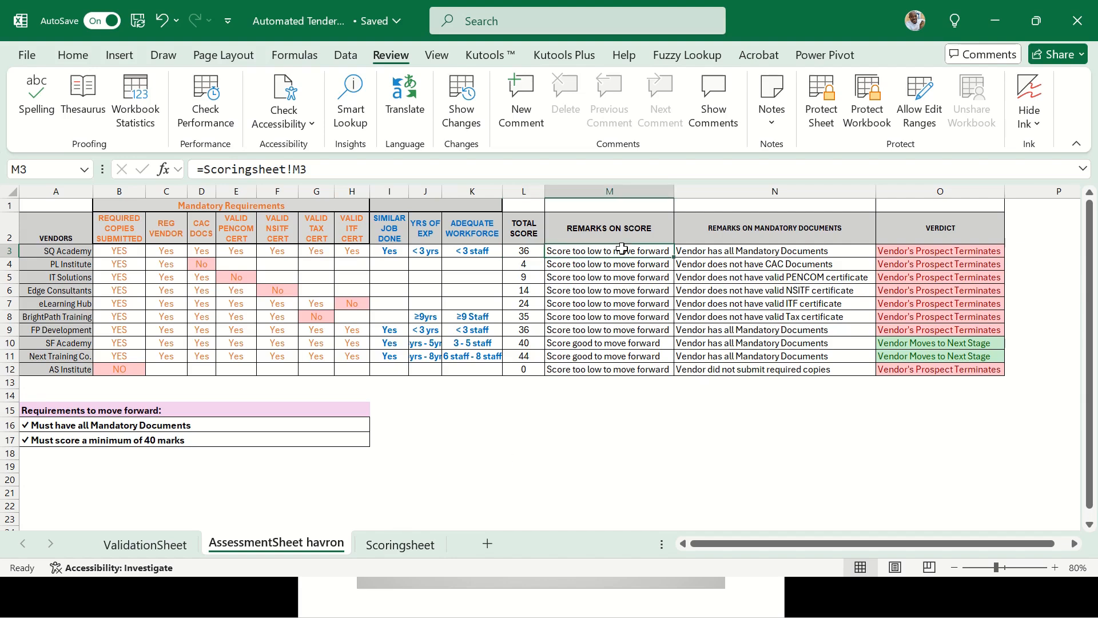
left_click(399, 544)
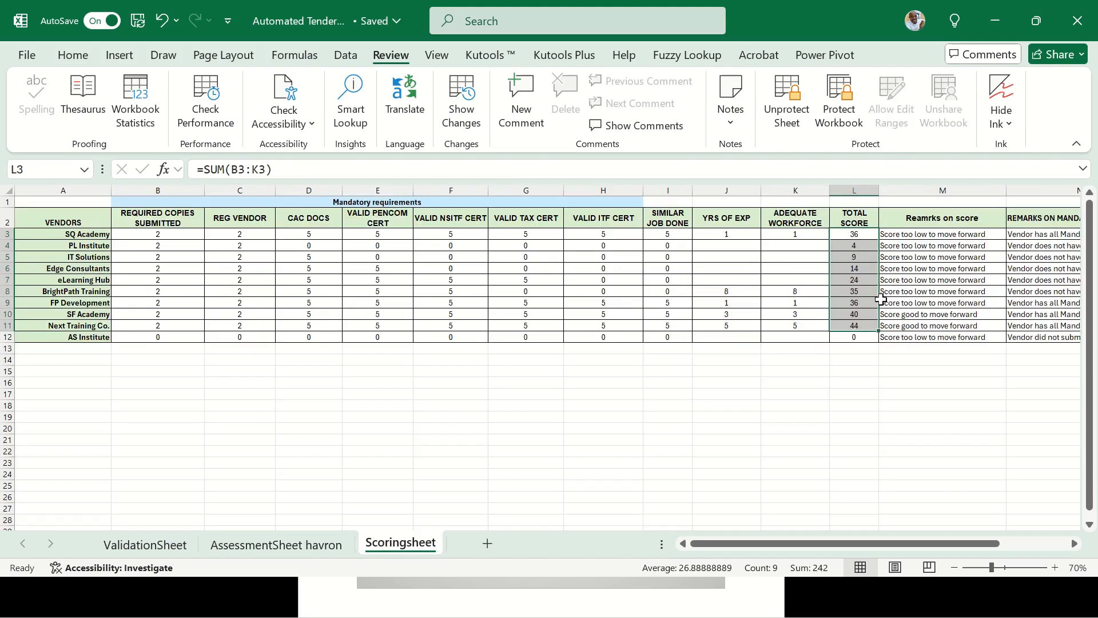
Read the full remarks-on-score formula in M3 in the expanded formula bar
left_click(942, 234)
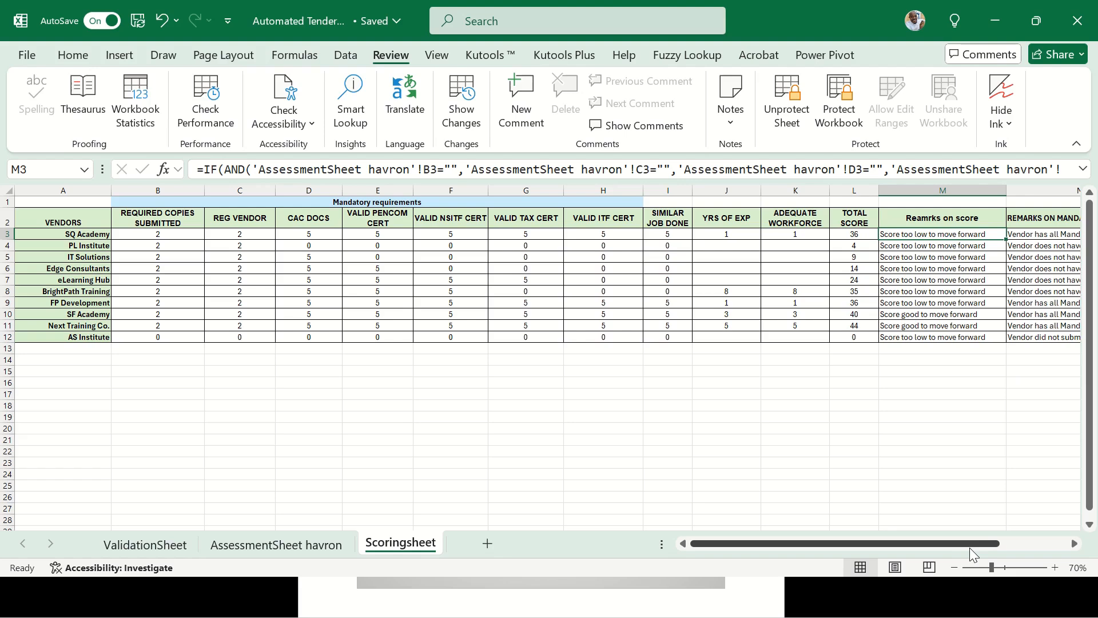
left_click_drag(969, 547, 1035, 535)
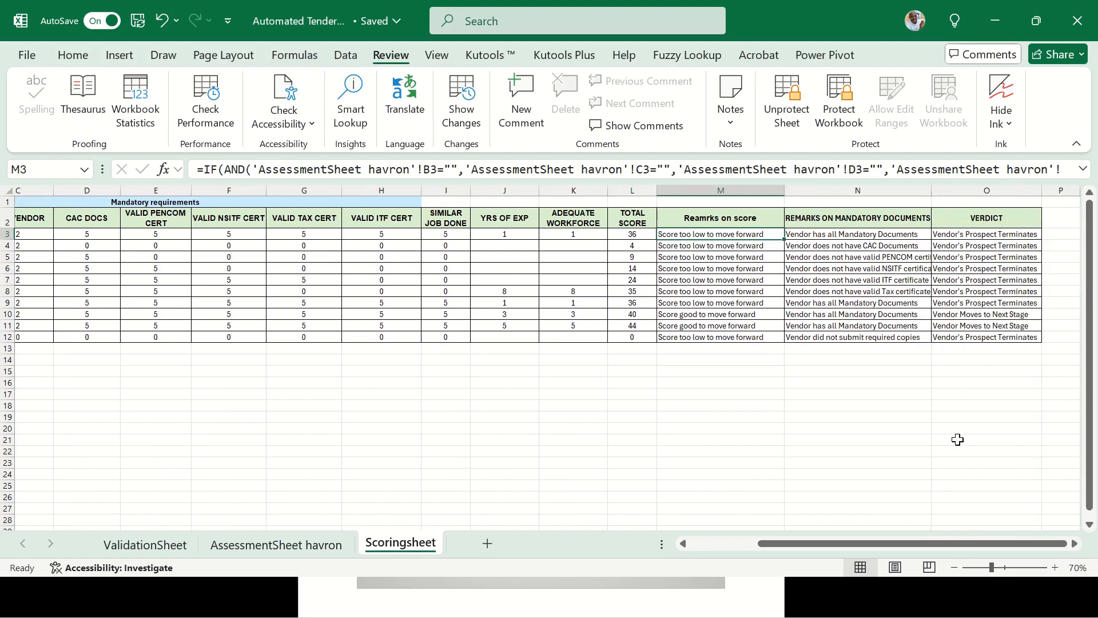
left_click(1082, 168)
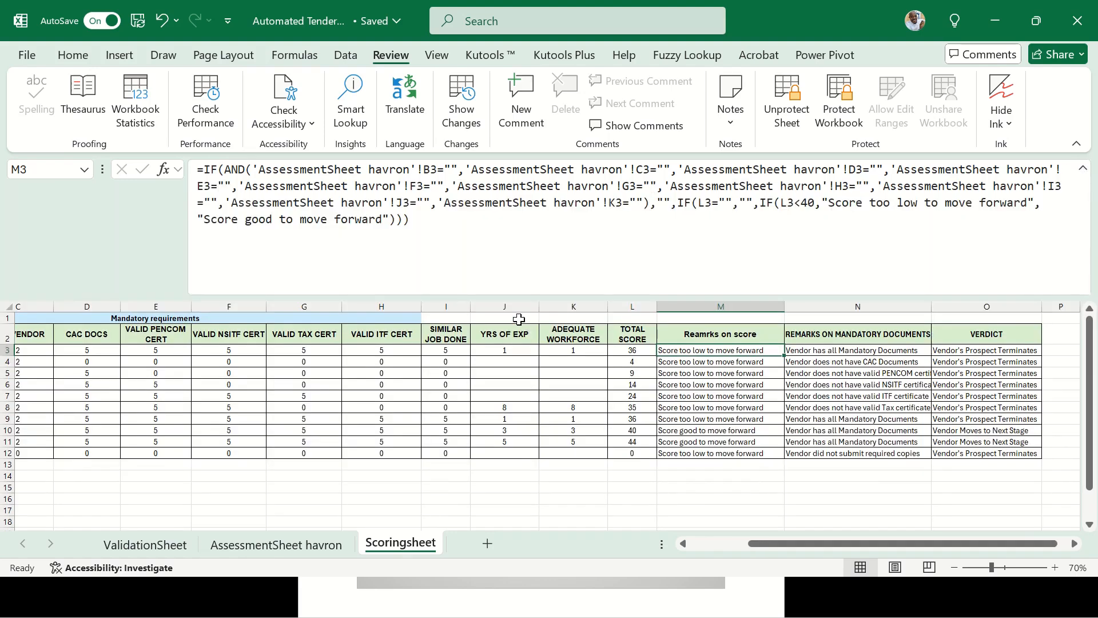
Unprotect the Scoringsheet with its sheet password after the protected-cell warning
left_click(210, 173)
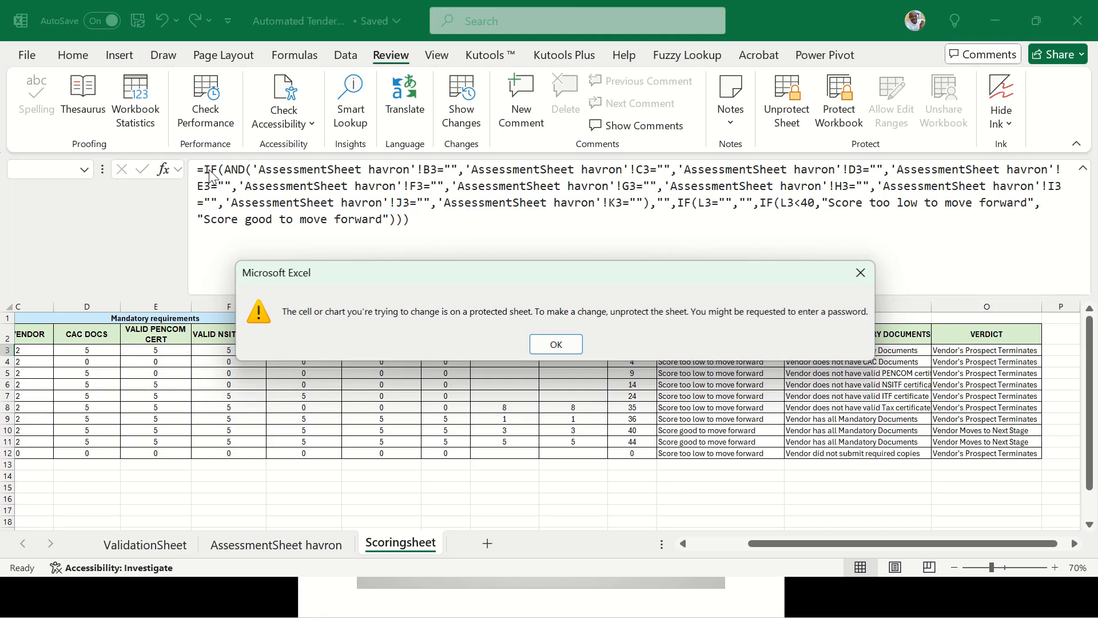
left_click(558, 343)
left_click(788, 94)
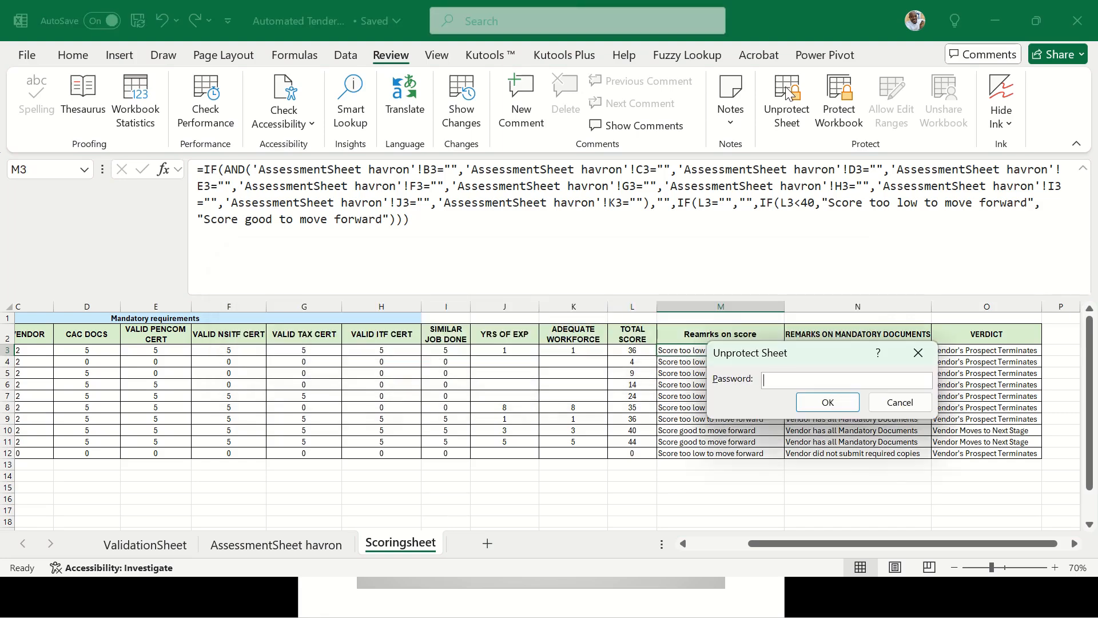
type("123")
key("Return")
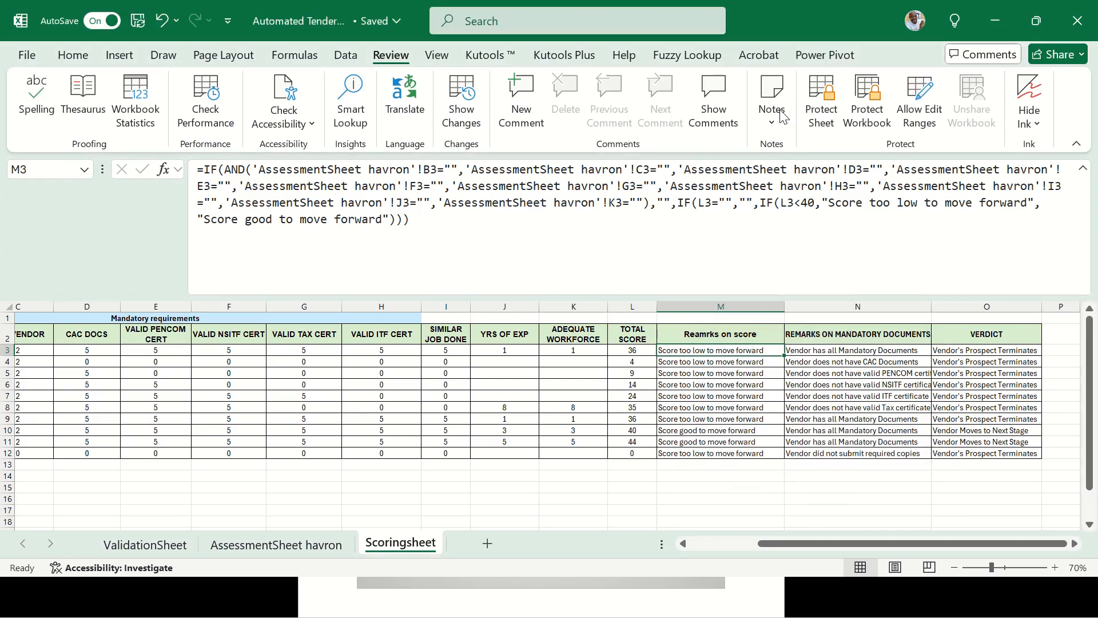
double_click(217, 170)
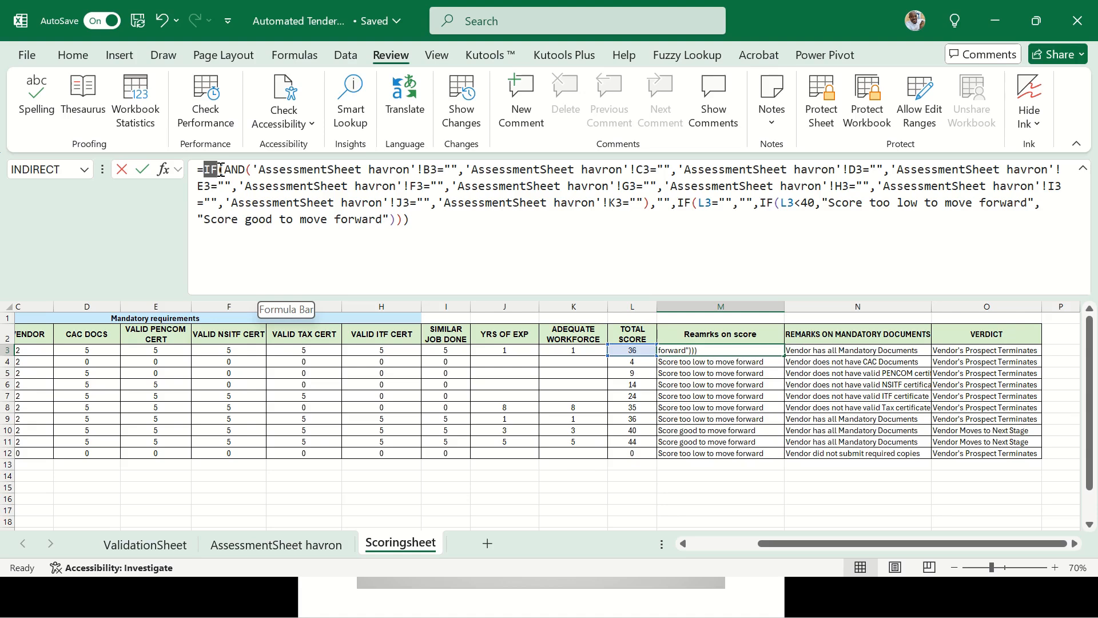
left_click_drag(221, 169, 295, 172)
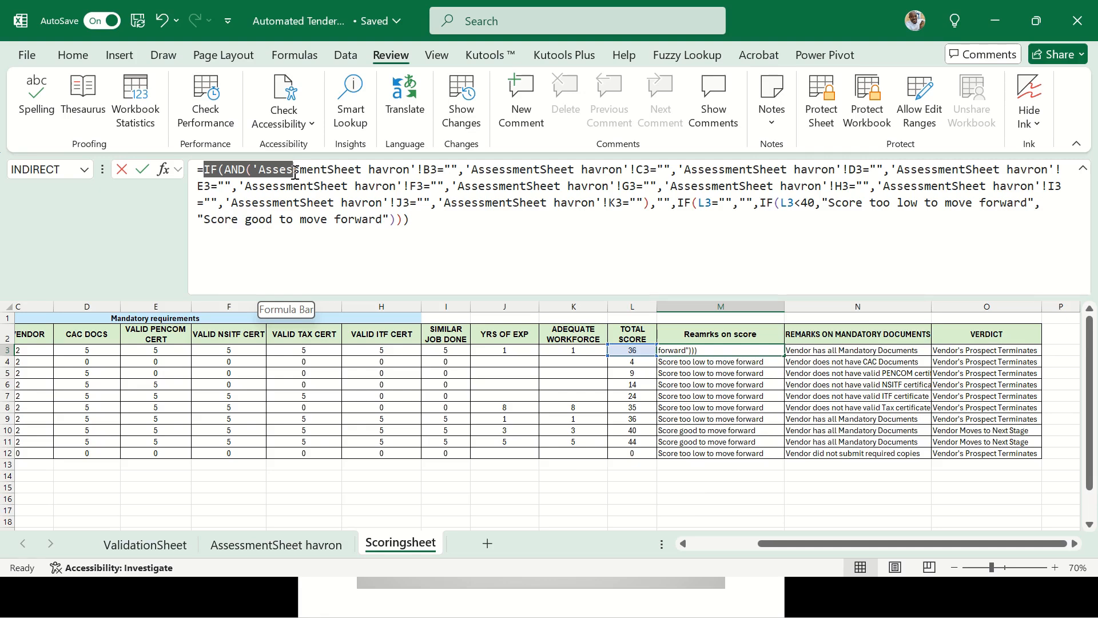
left_click_drag(294, 172, 647, 207)
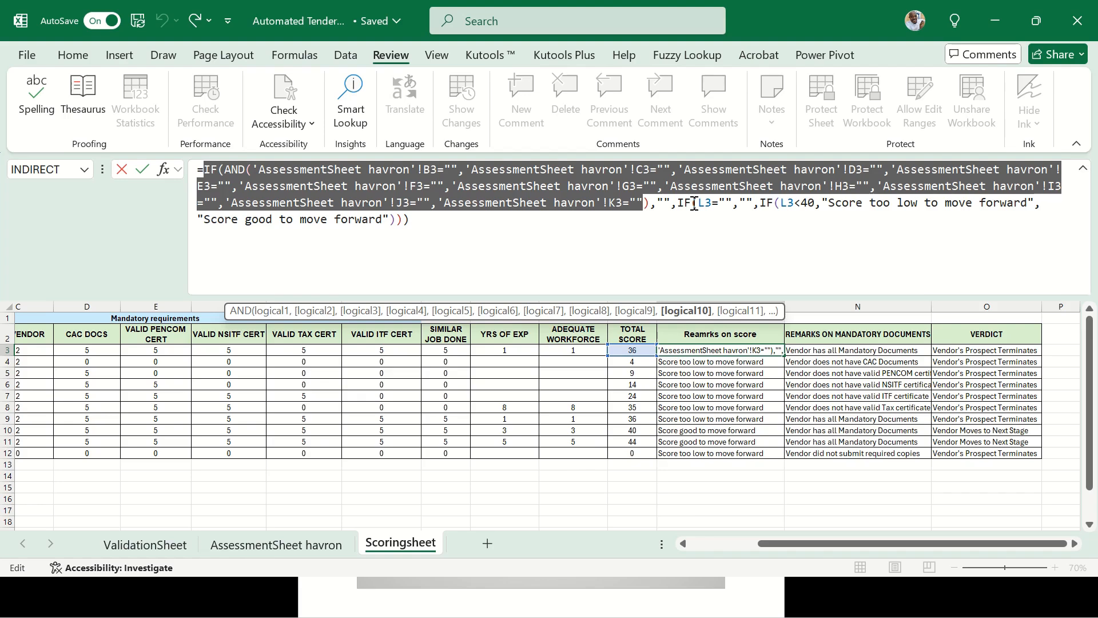
double_click(684, 205)
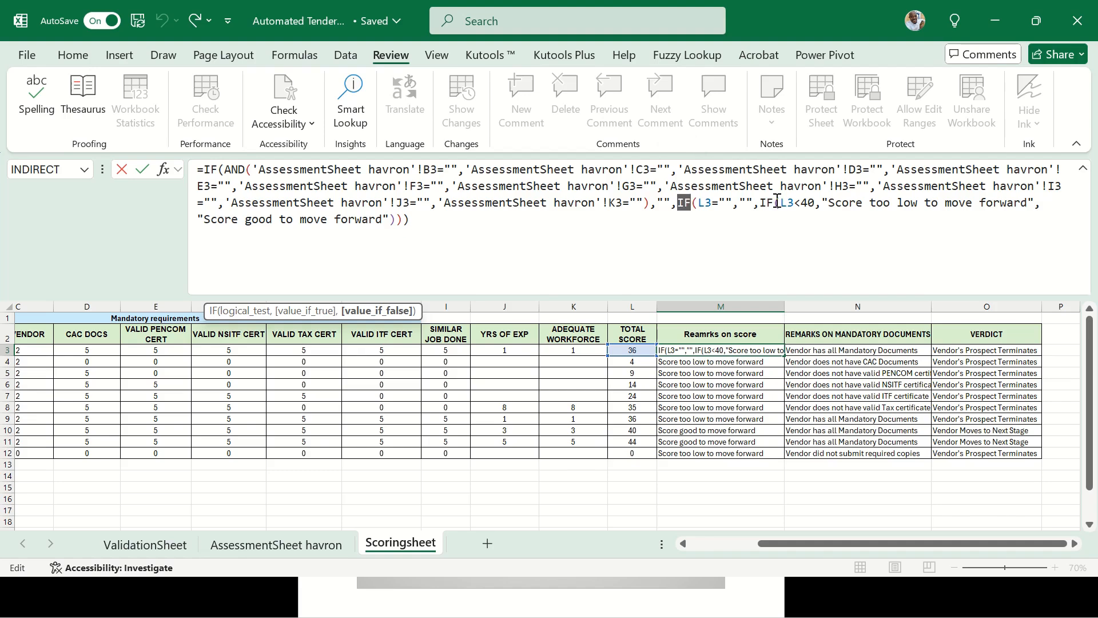
left_click_drag(775, 203, 754, 203)
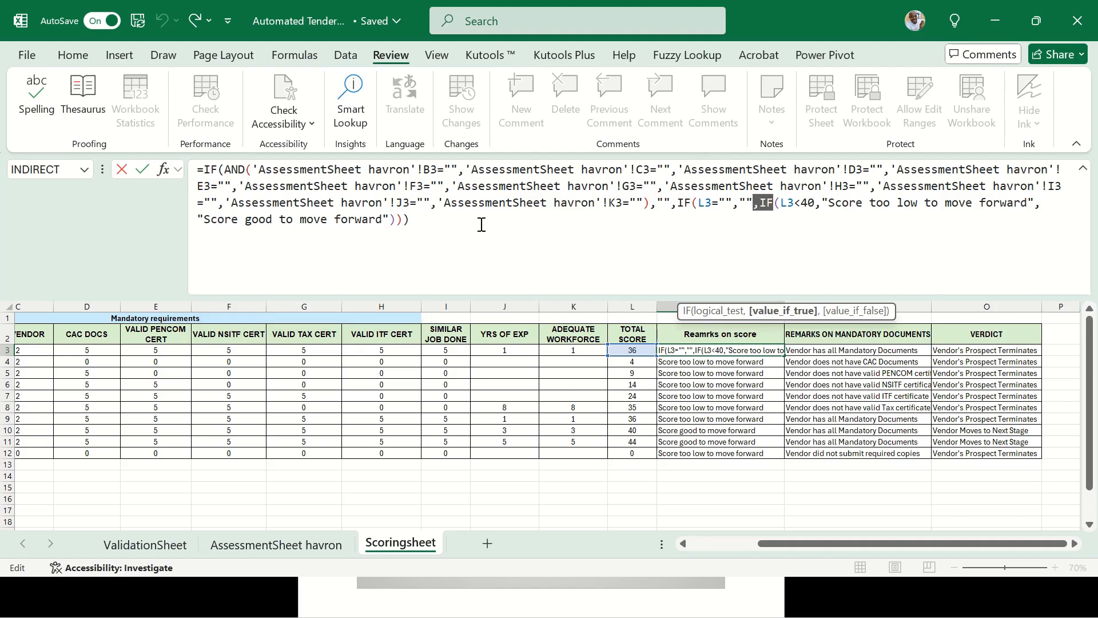
left_click(440, 223)
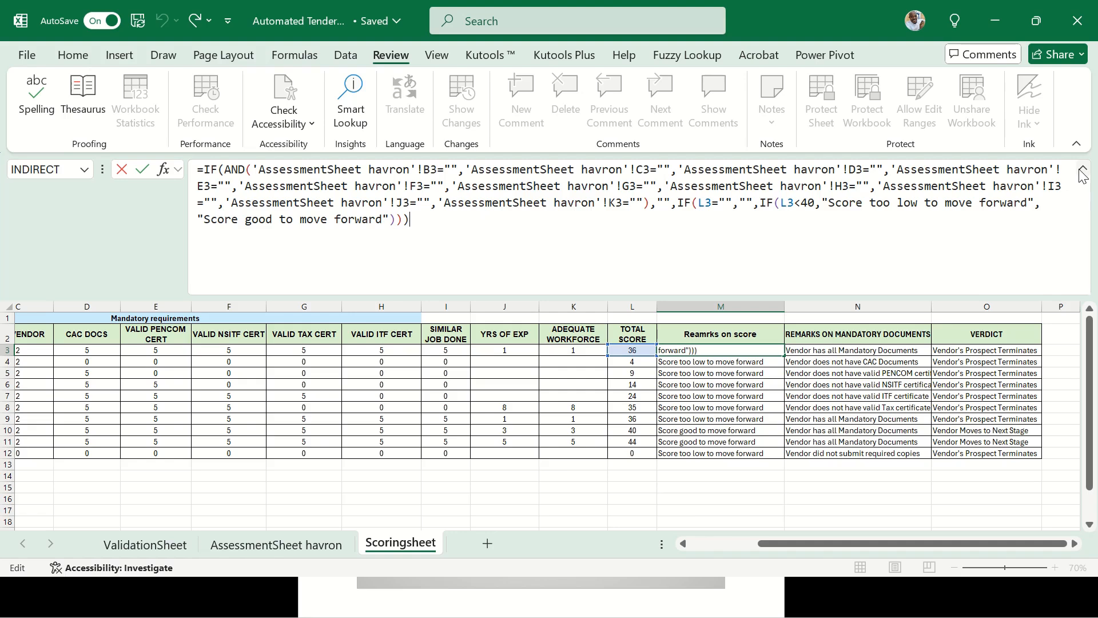
left_click(1082, 172)
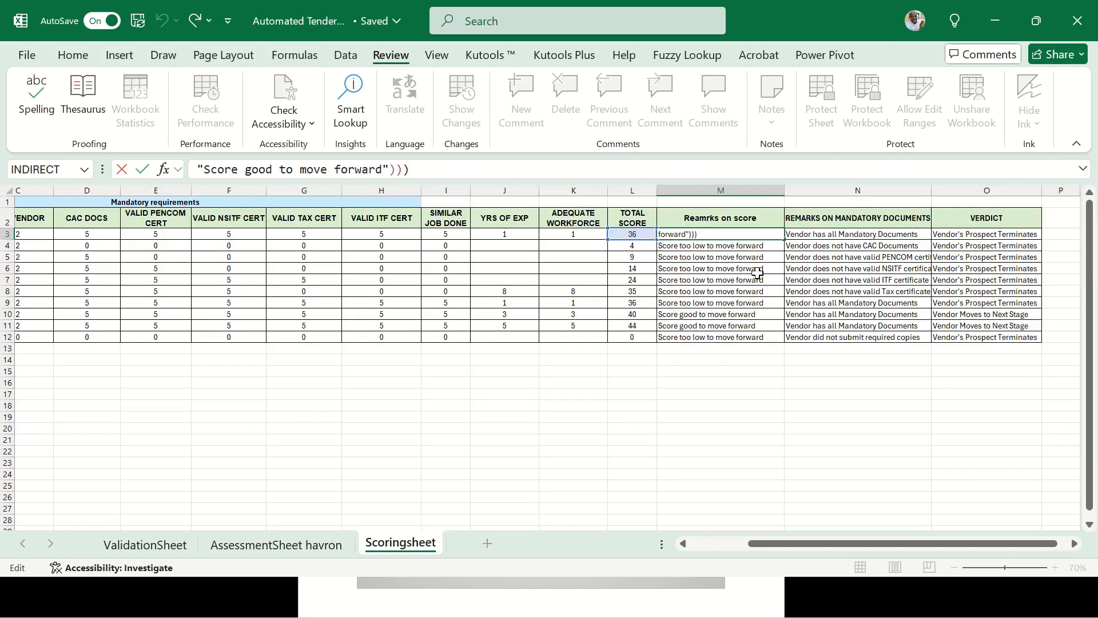
key("ctrl+Return")
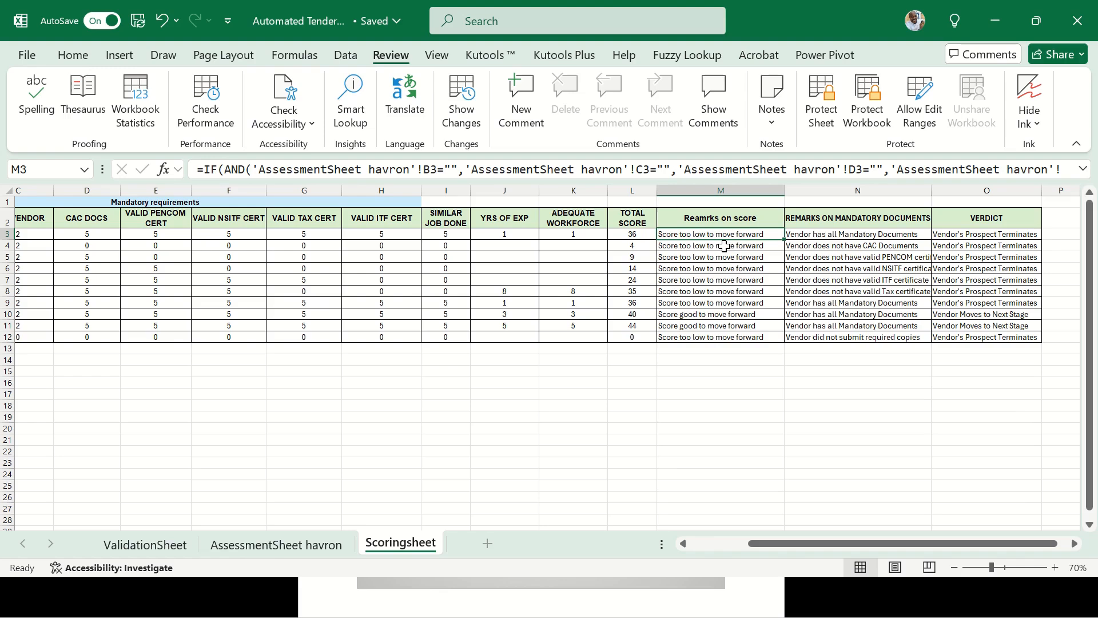
AutoFit column N from cell N3 using Alt+H, O, I
left_click(849, 230)
key("alt+h")
key("o")
key("i")
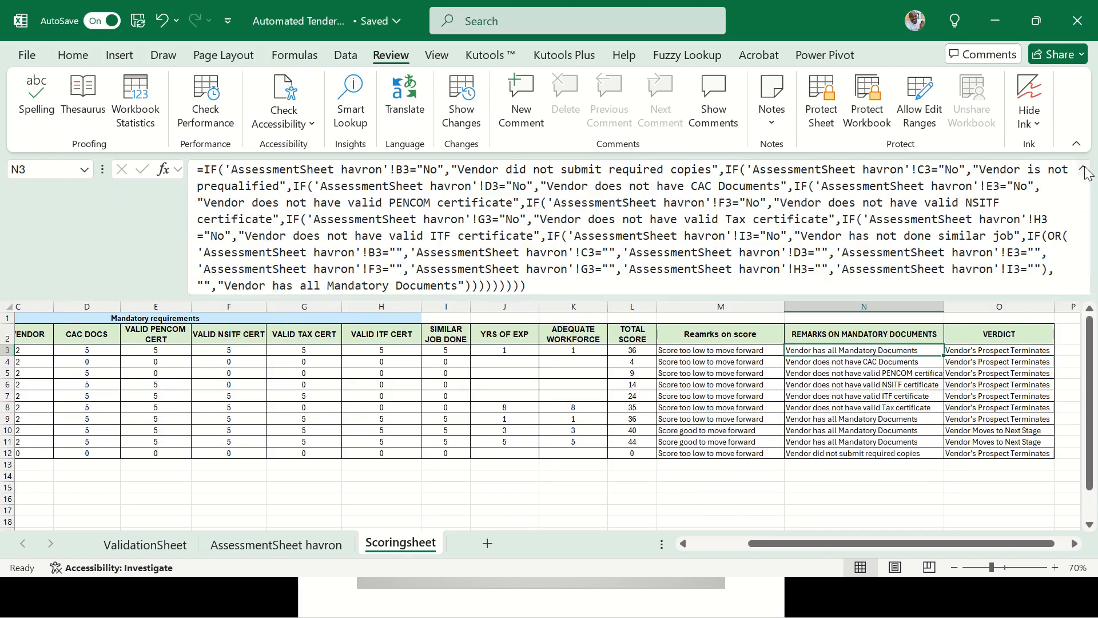
Review N3's full mandatory-documents remark formula, then select the verdict in O3
left_click(1083, 169)
left_click(1083, 169)
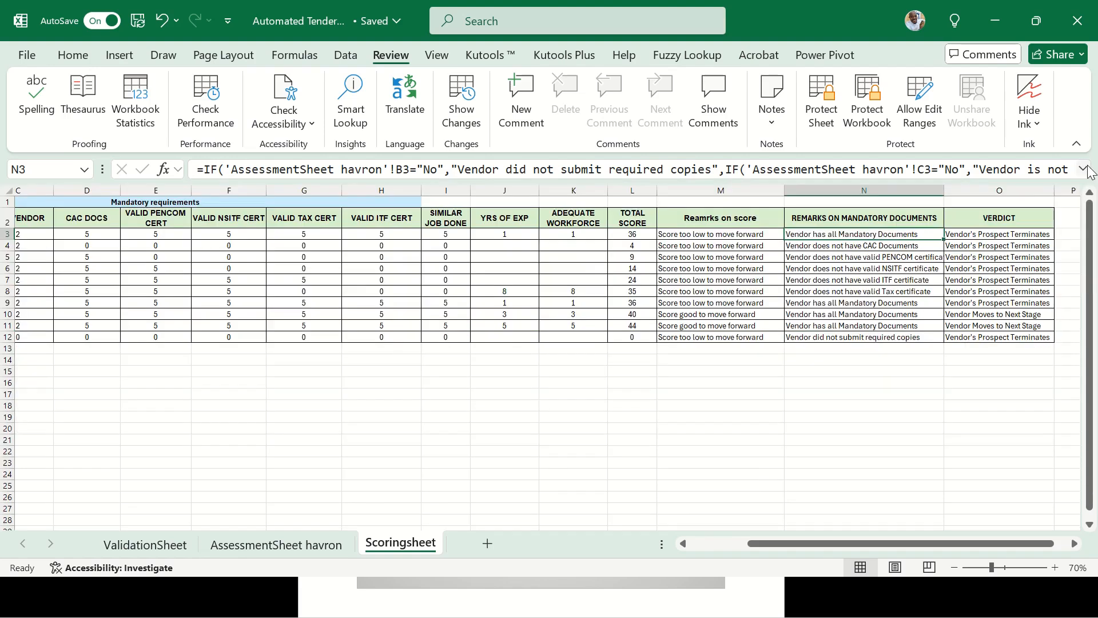
left_click(1000, 234)
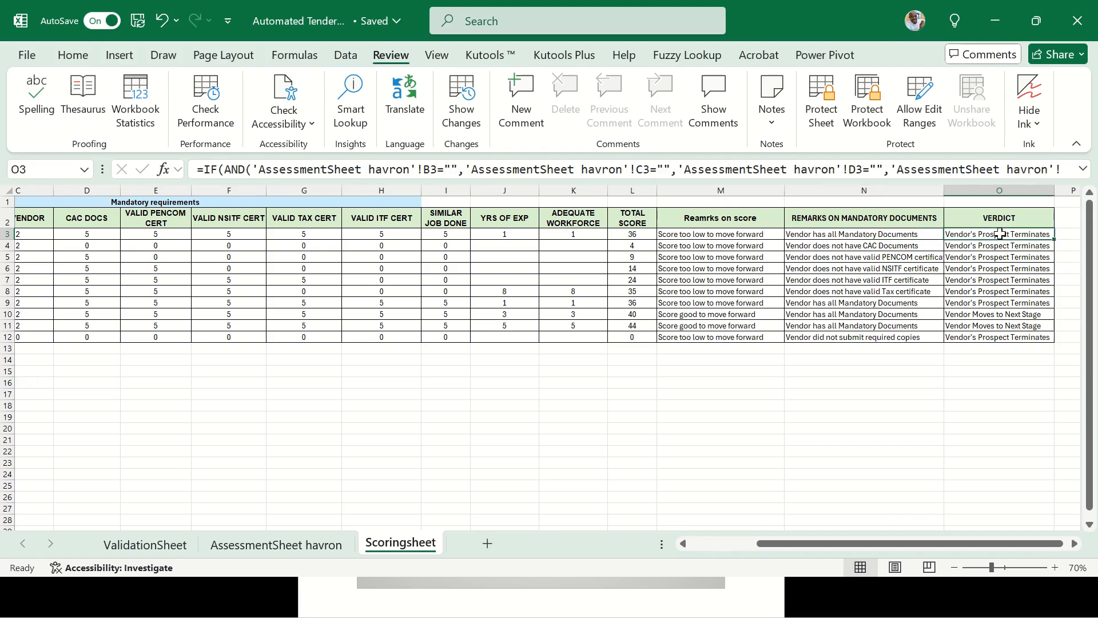
left_click(1083, 168)
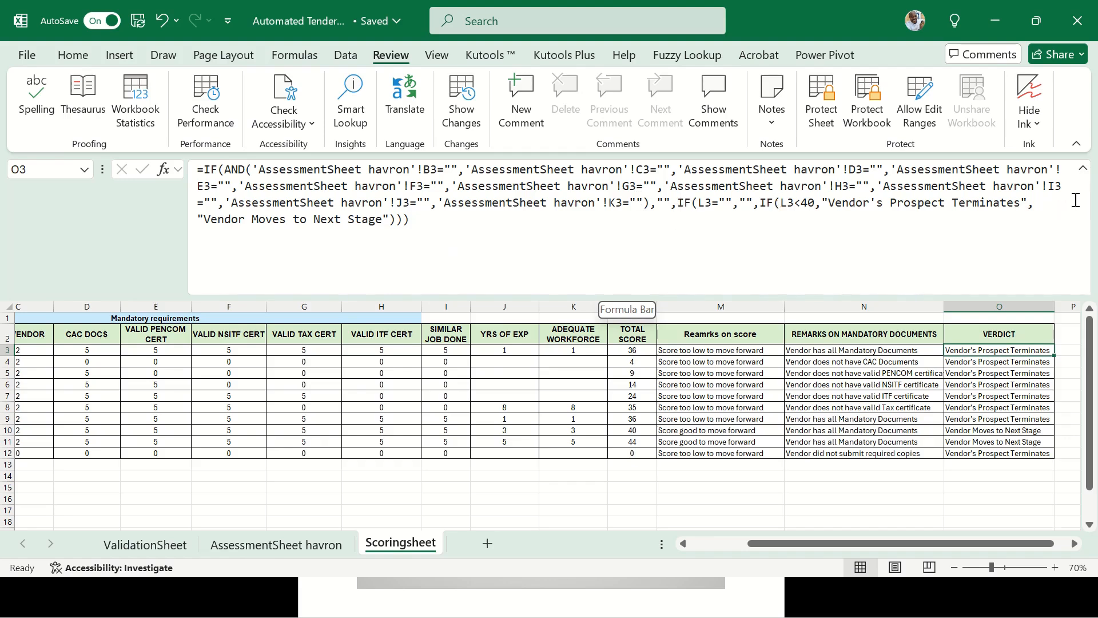
left_click(1082, 168)
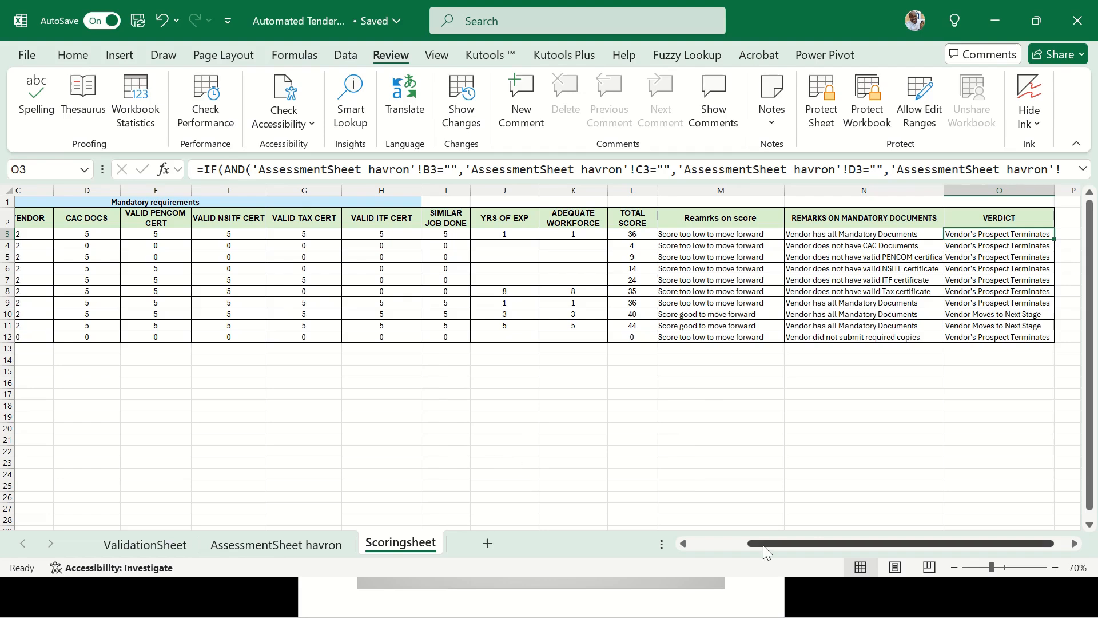
left_click_drag(764, 545, 691, 545)
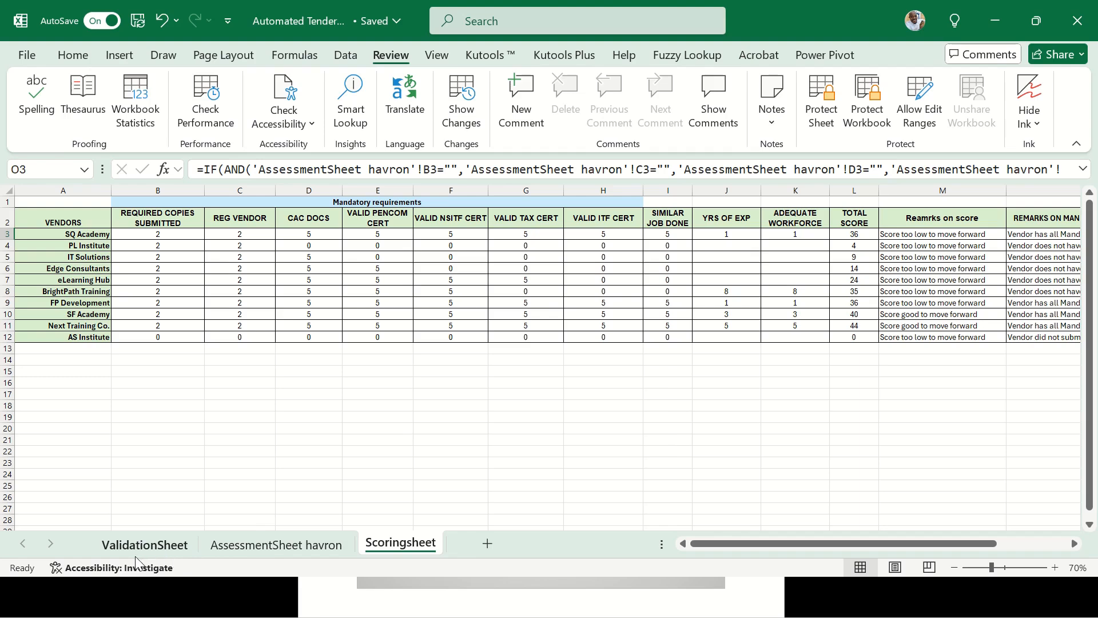
Check the ValidationSheet experience options F3:F6, then return to AssessmentSheet havron
left_click(172, 550)
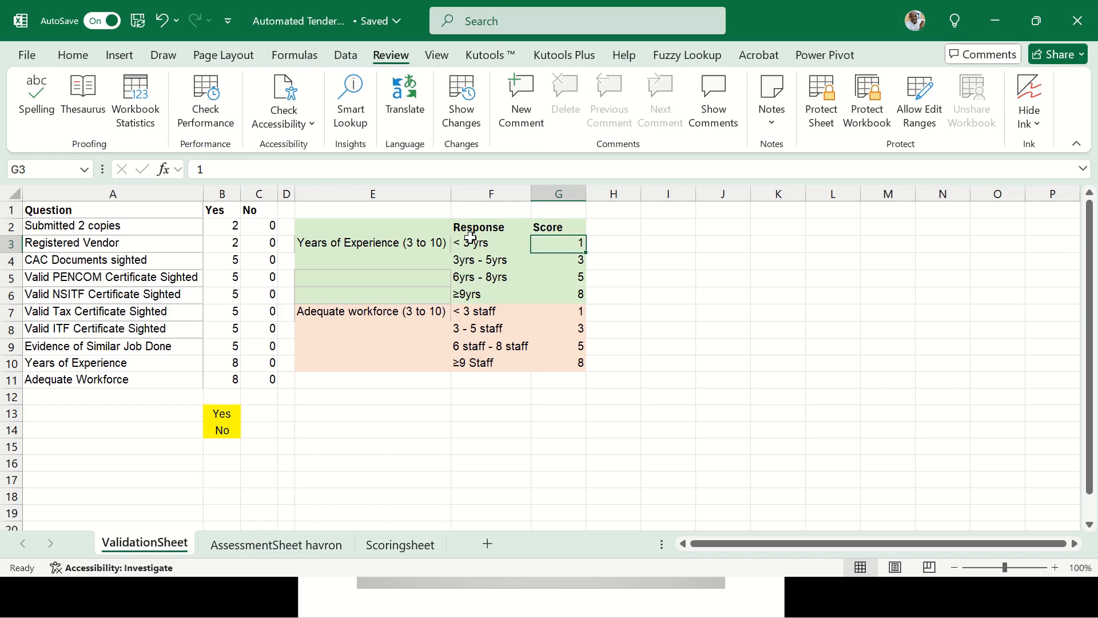
left_click_drag(464, 242, 481, 292)
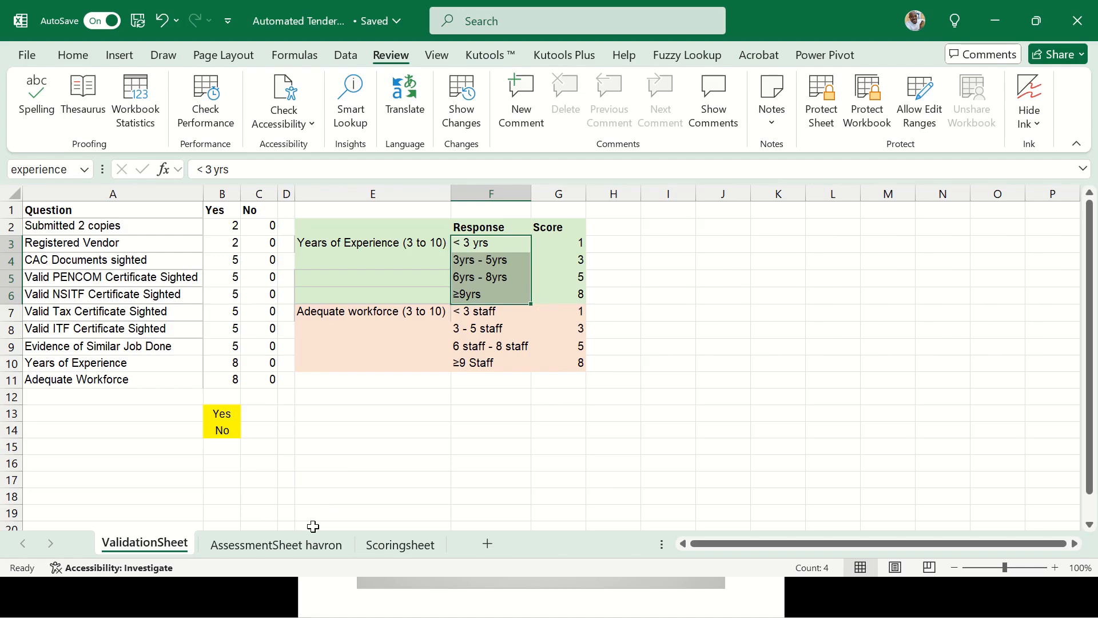
left_click(317, 545)
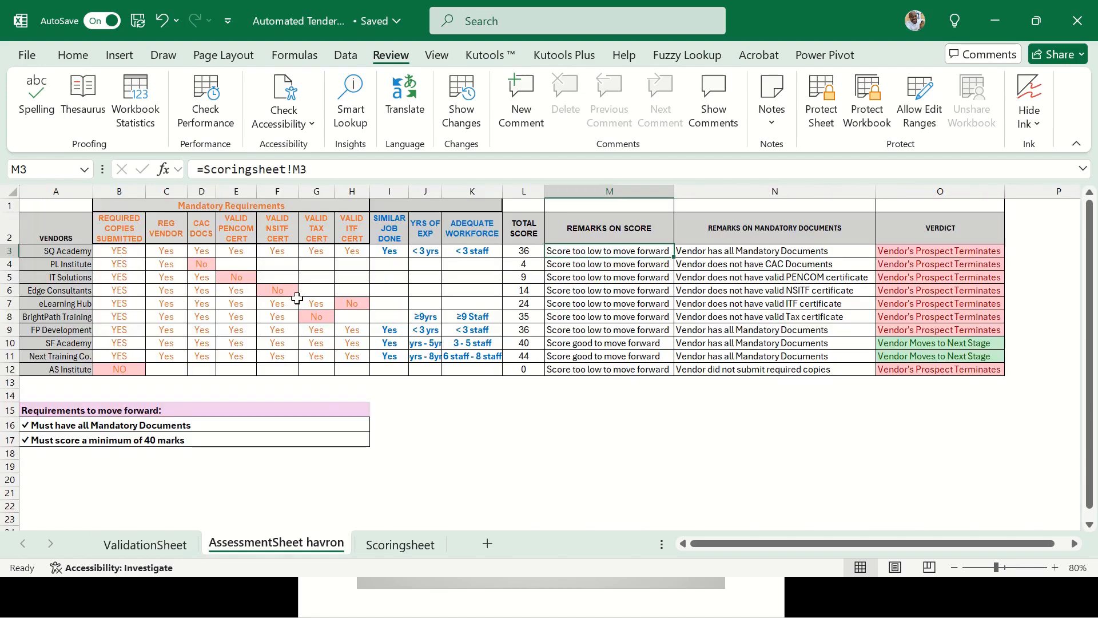
Show PL Institute's K4, D4 and C4 dropdown lists, then AutoFit column J for experience ranges
left_click(451, 261)
key("alt+Down")
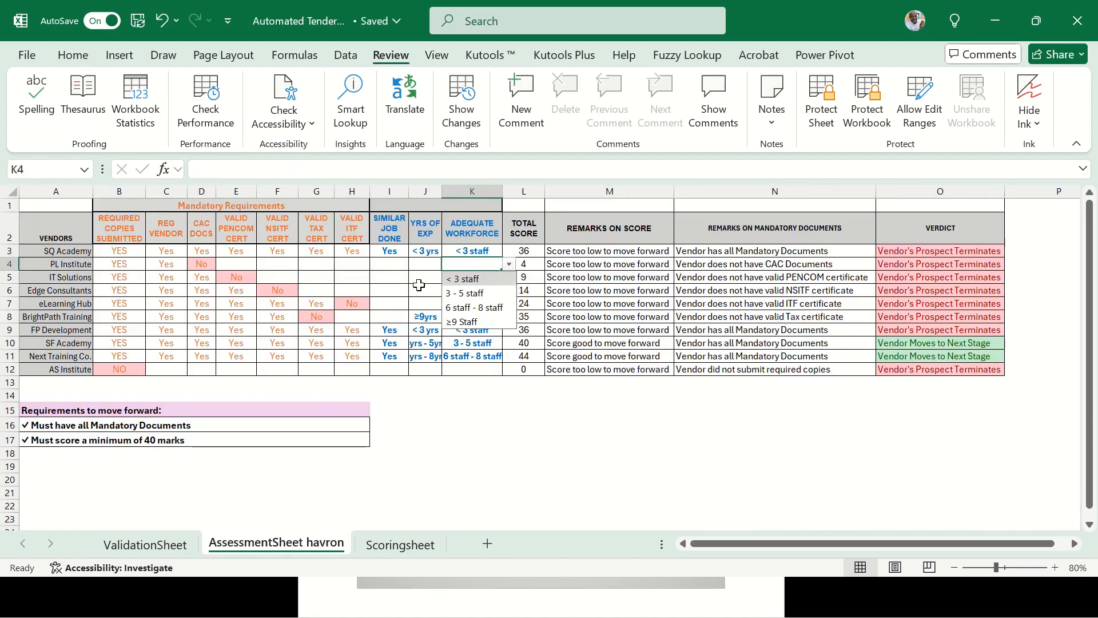
left_click(393, 263)
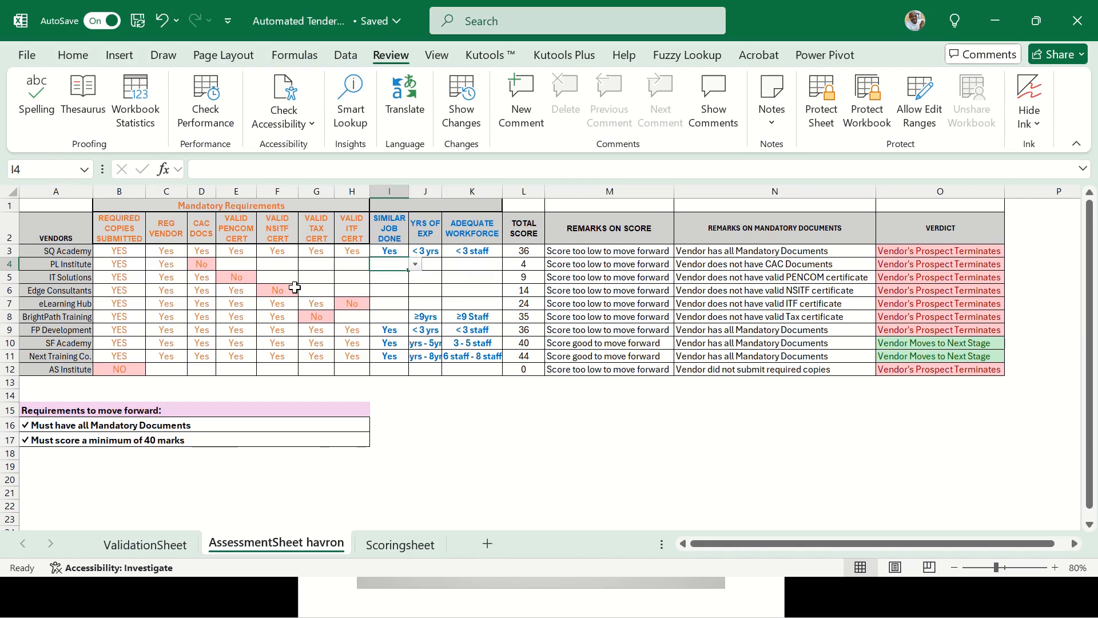
left_click(202, 266)
left_click(223, 264)
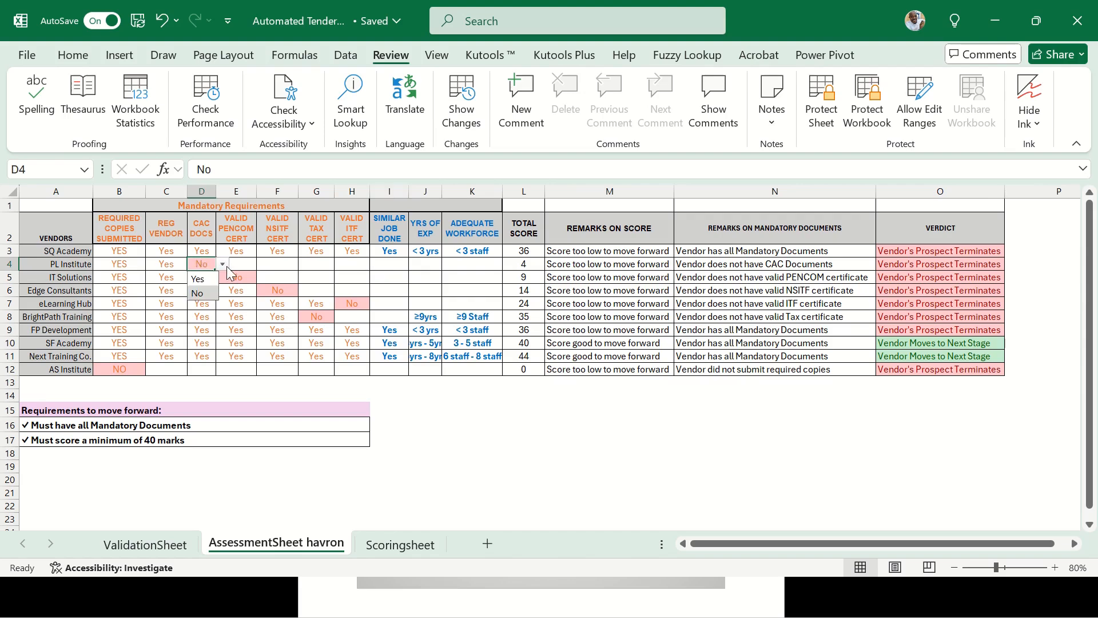
left_click(167, 261)
left_click(194, 264)
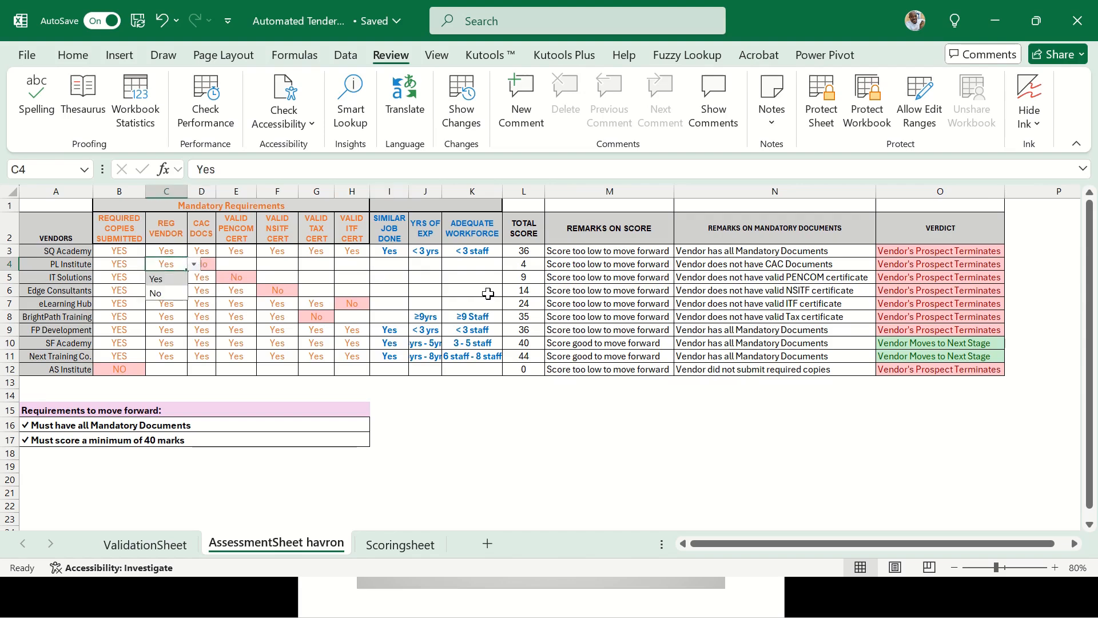
left_click(488, 294)
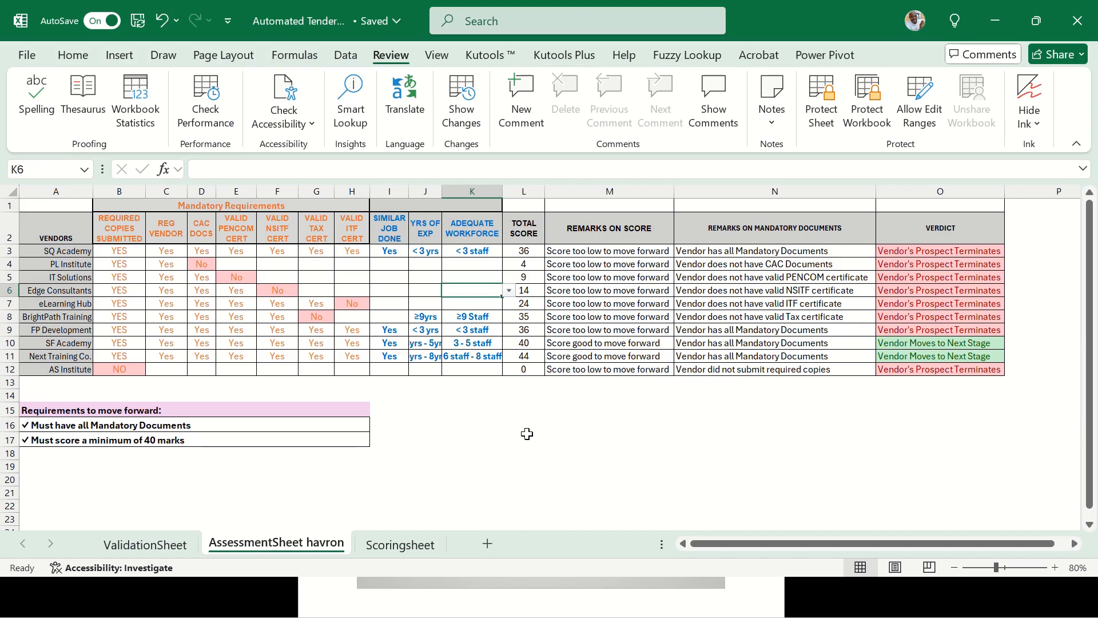
double_click(441, 191)
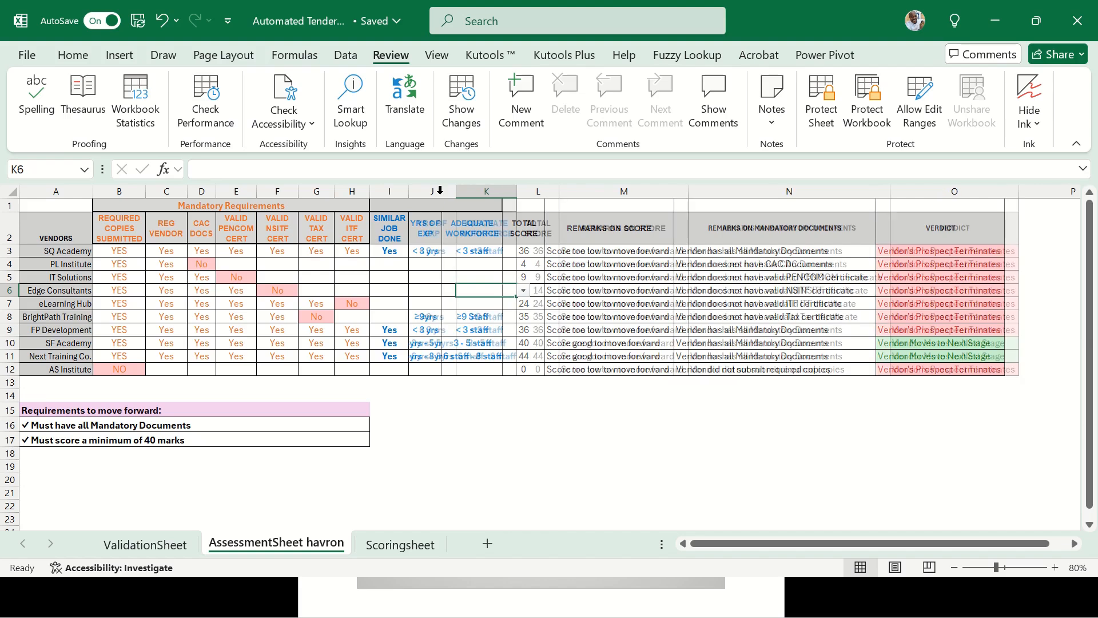